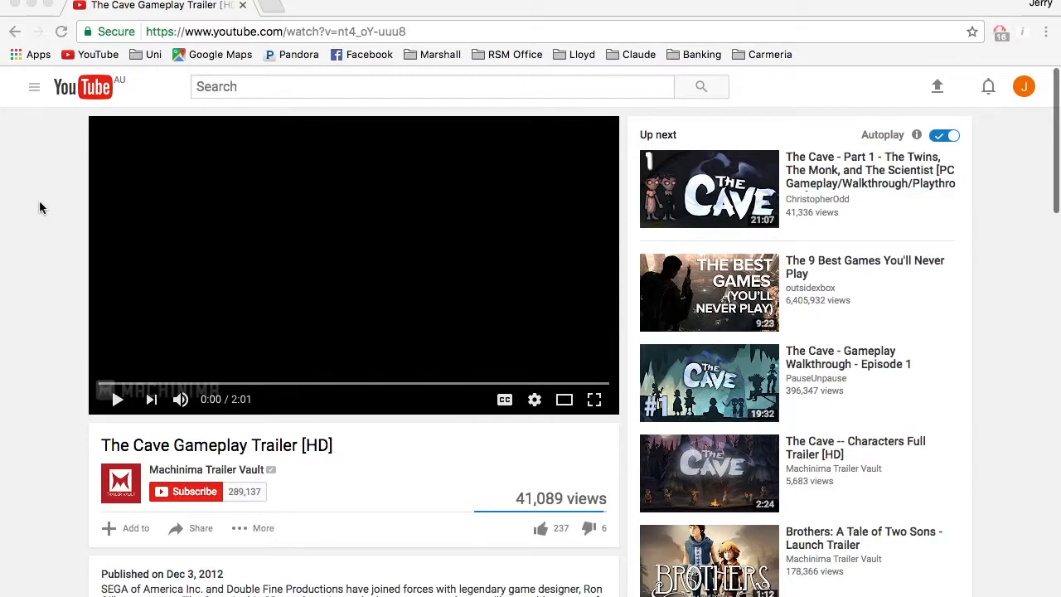
Select the YouTube address of The Cave Gameplay Trailer [HD] and switch to Wondershare AllMyTube
{"action": "left_click", "coordinate": [264, 31]}
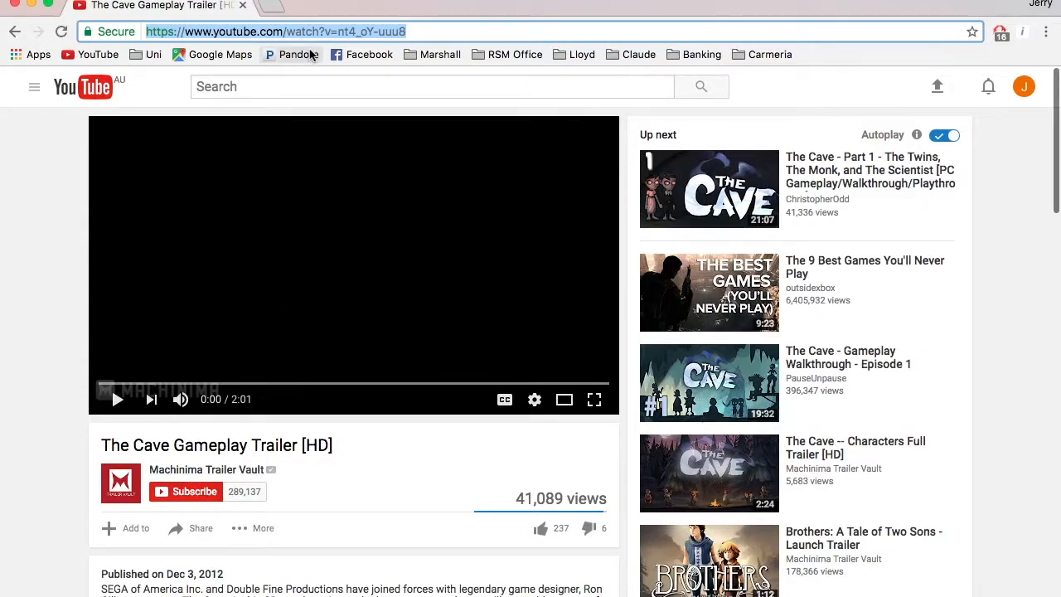
{"action": "key", "text": "super+Tab"}
{"action": "key", "text": "super+Tab"}
{"action": "key", "text": "super+Tab"}
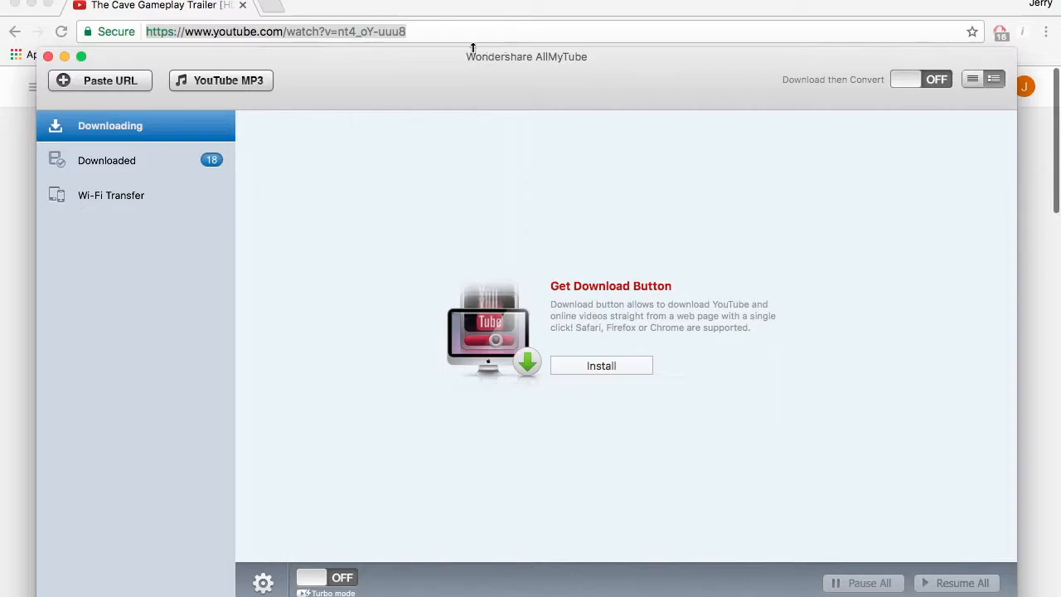
{"action": "left_click", "coordinate": [414, 31]}
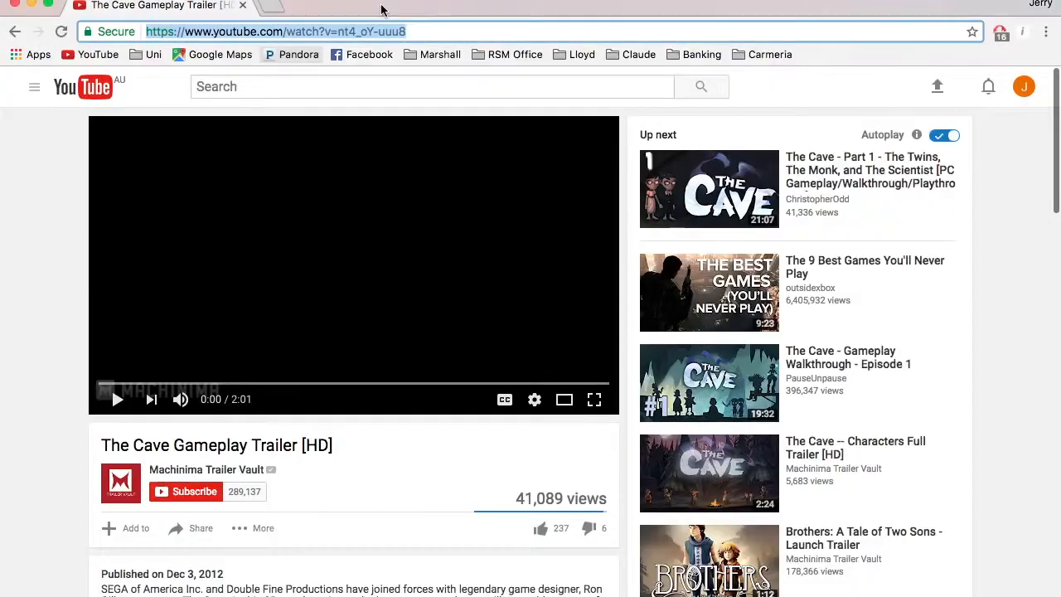
{"action": "left_click", "coordinate": [149, 0]}
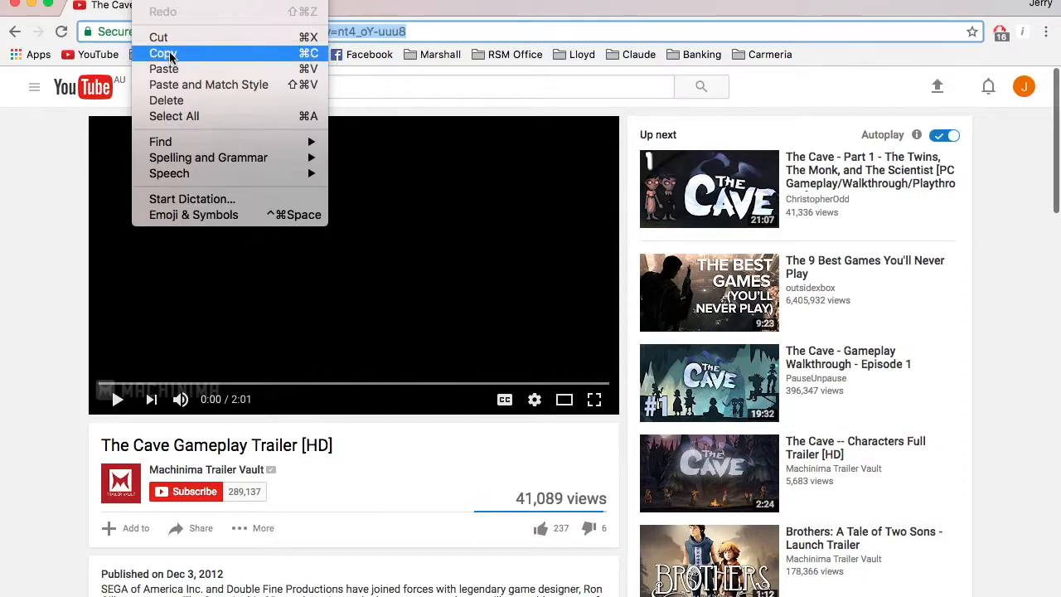
{"action": "left_click", "coordinate": [354, 3]}
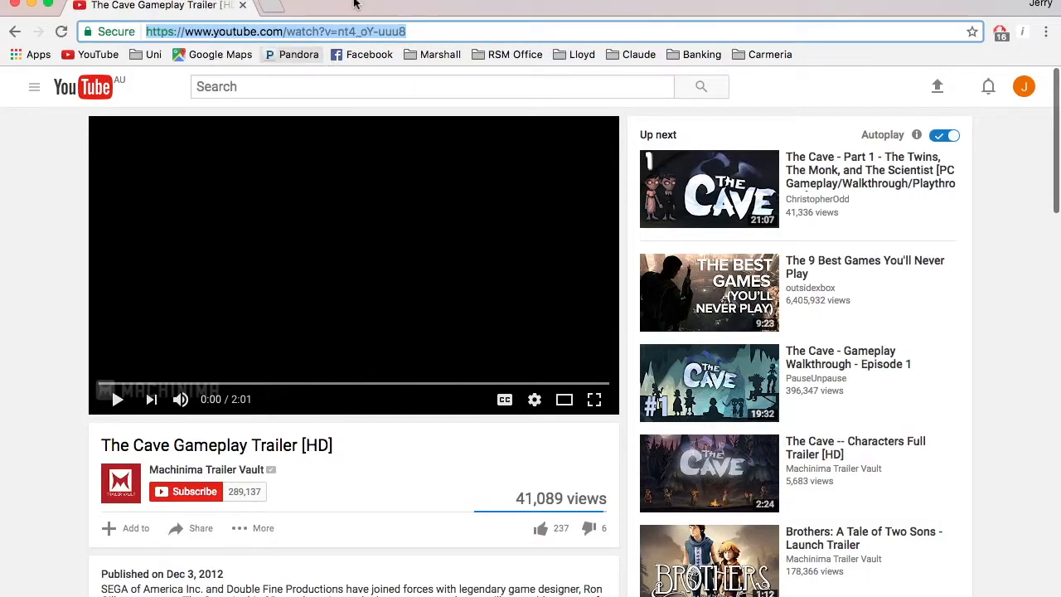
{"action": "key", "text": "super+Tab"}
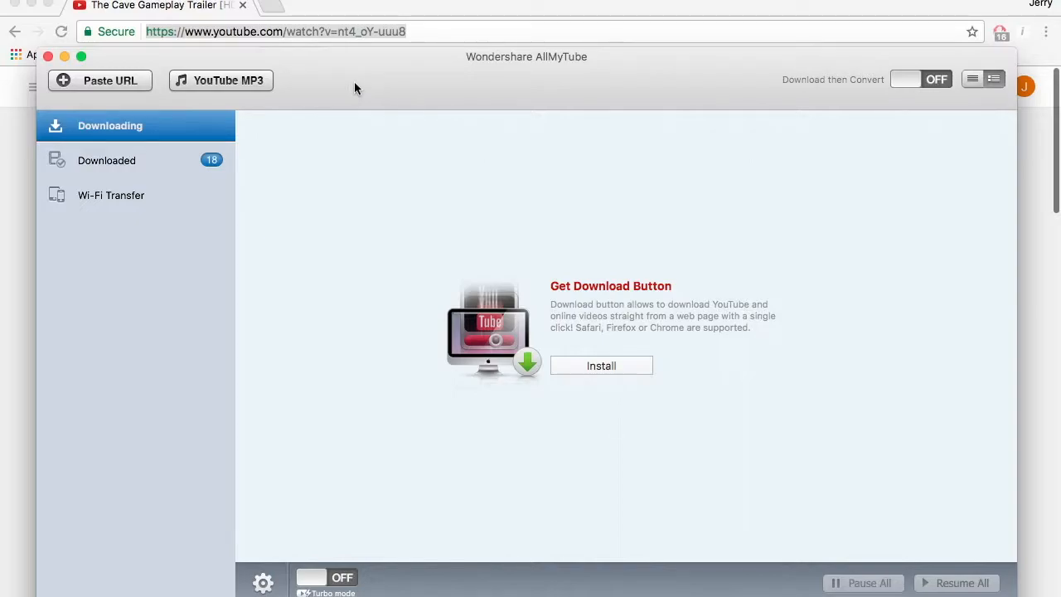
Switch to GarageBand, create an empty project with a software instrument track, and close the Musical Typing keyboard
{"action": "key", "text": "super+Tab"}
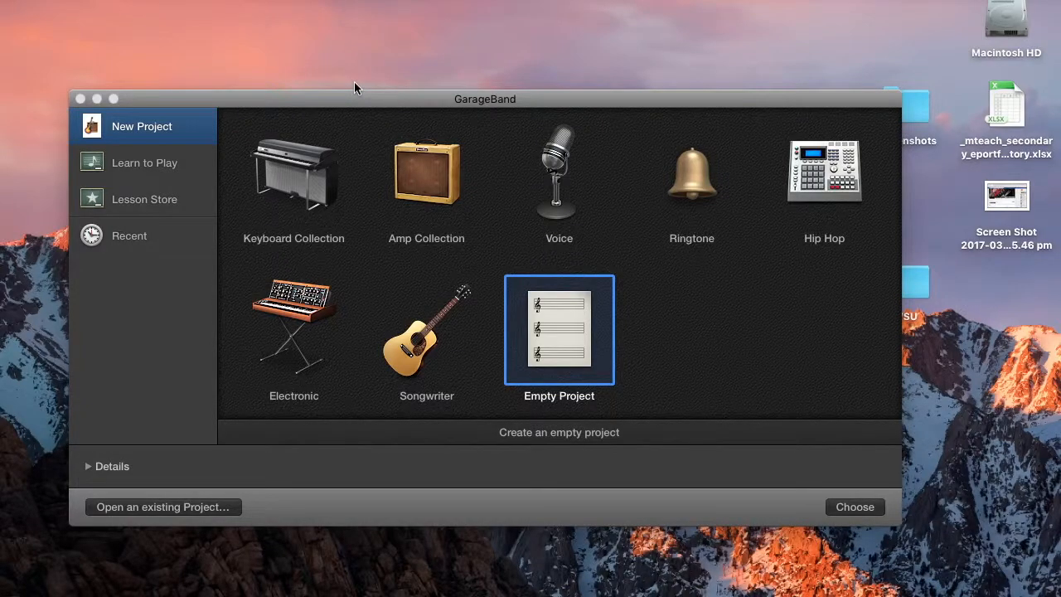
{"action": "double_click", "coordinate": [563, 341]}
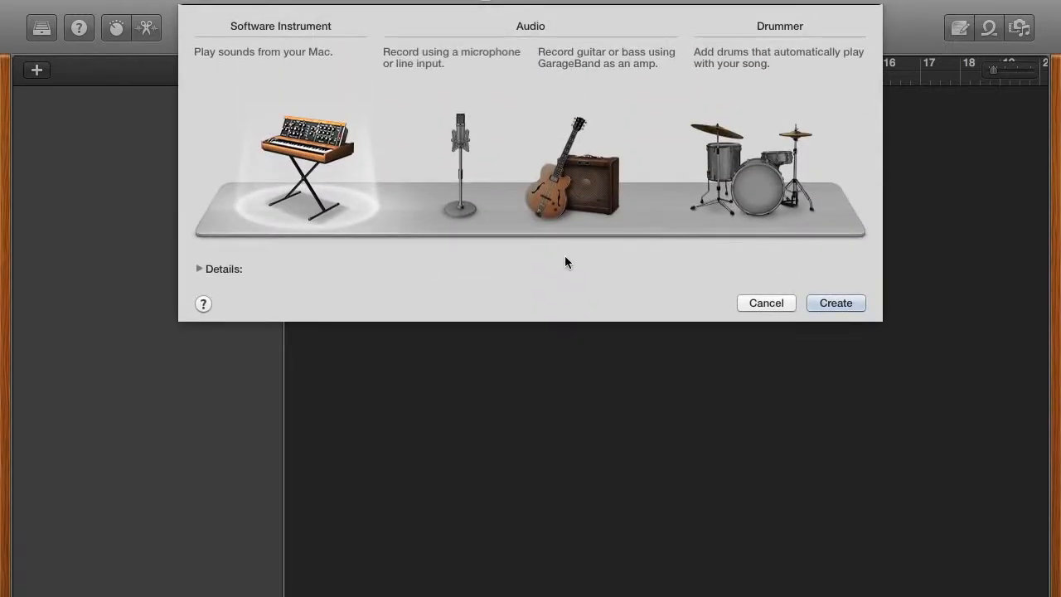
{"action": "double_click", "coordinate": [324, 153]}
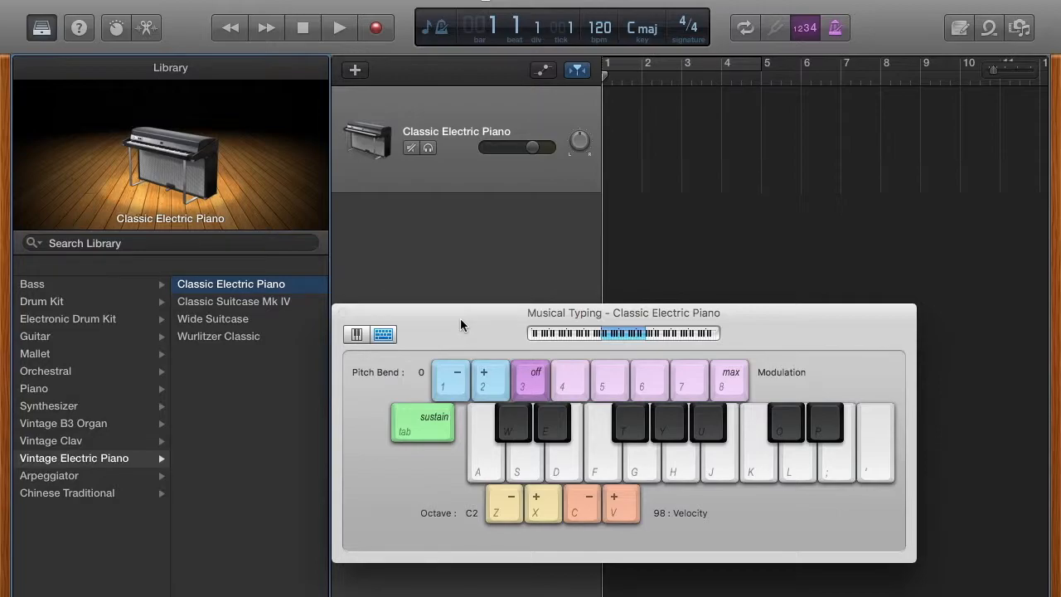
{"action": "key", "text": "super+k"}
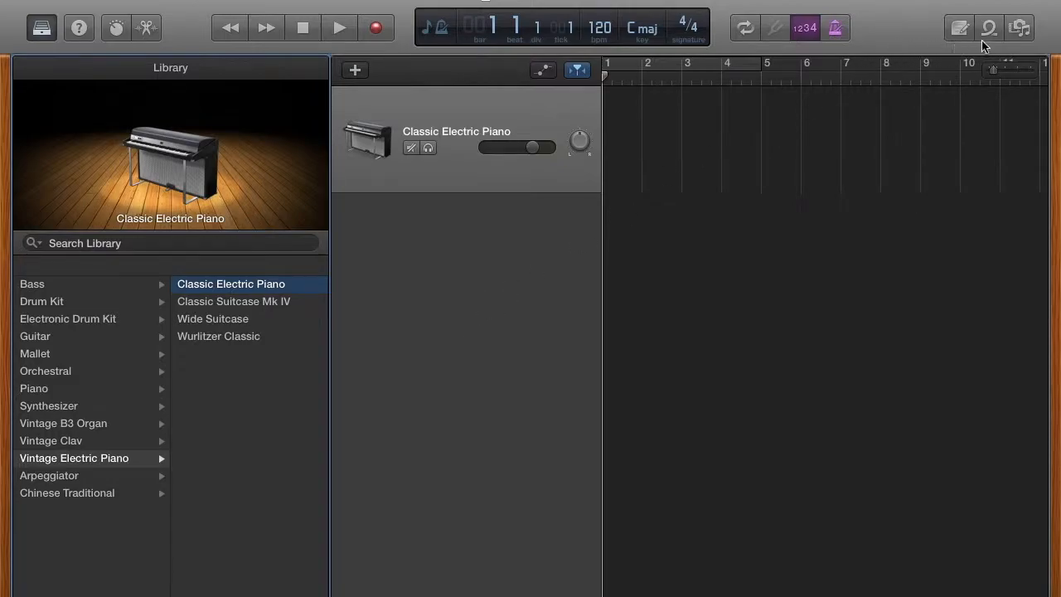
Add The Cave Gameplay Trailer movie from the media library to the project and move its preview below the tracks
{"action": "left_click", "coordinate": [1026, 34]}
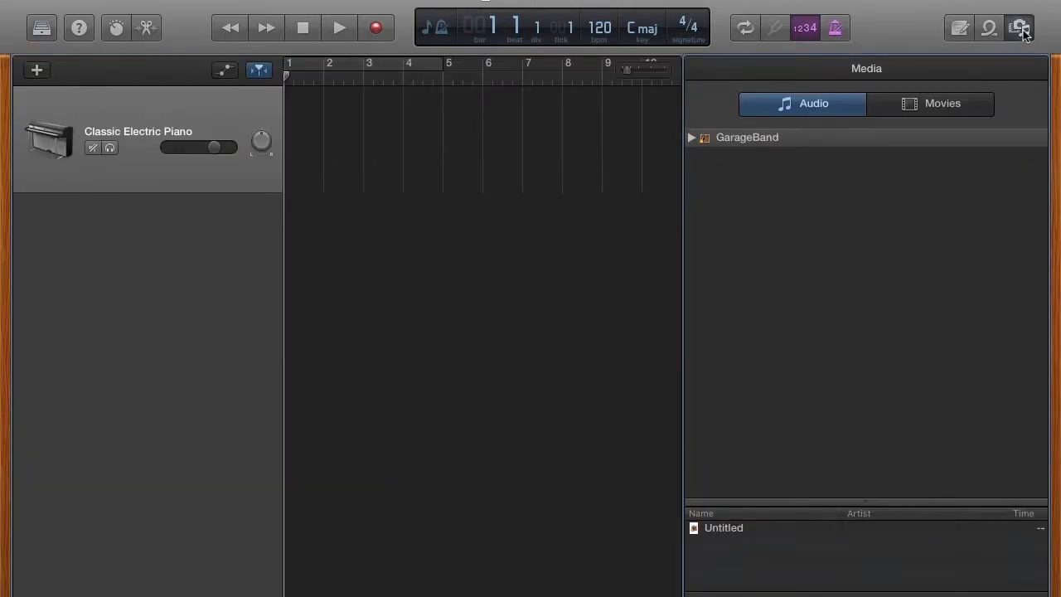
{"action": "left_click", "coordinate": [927, 107]}
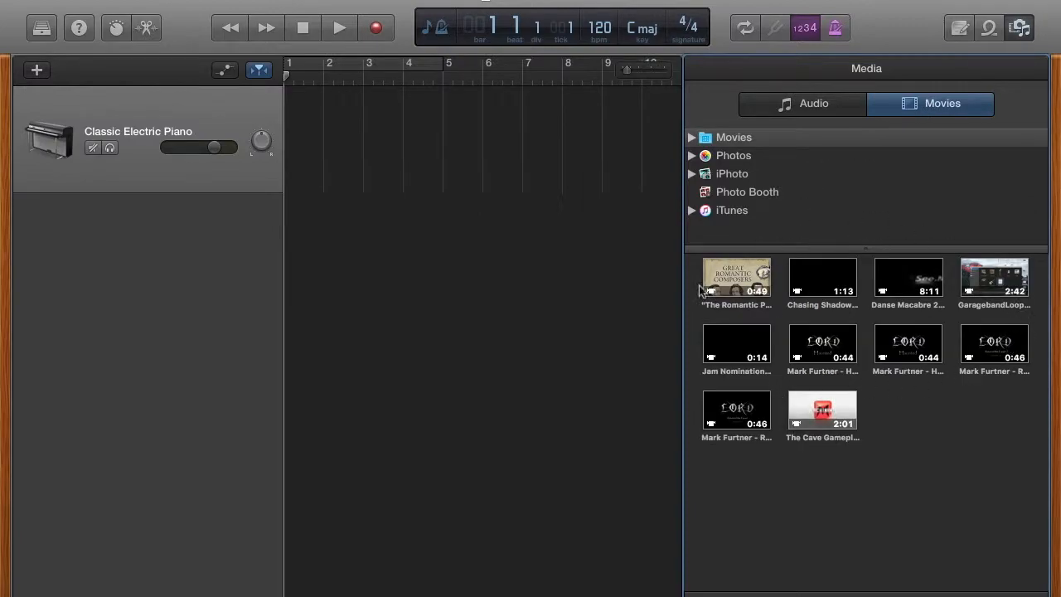
{"action": "left_click", "coordinate": [816, 406]}
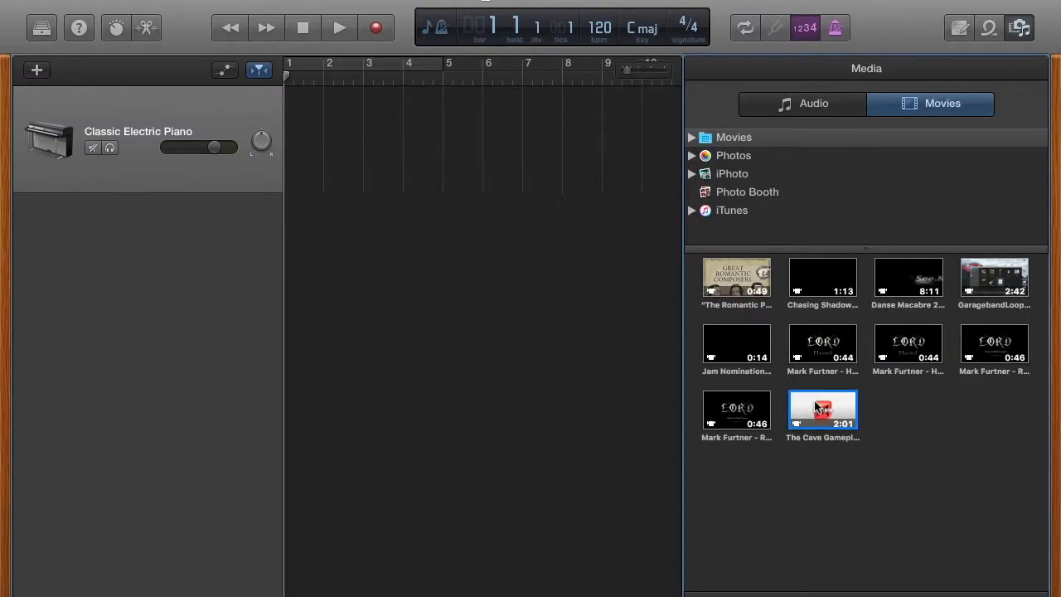
{"action": "left_click_drag", "start_coordinate": [815, 406], "coordinate": [320, 256]}
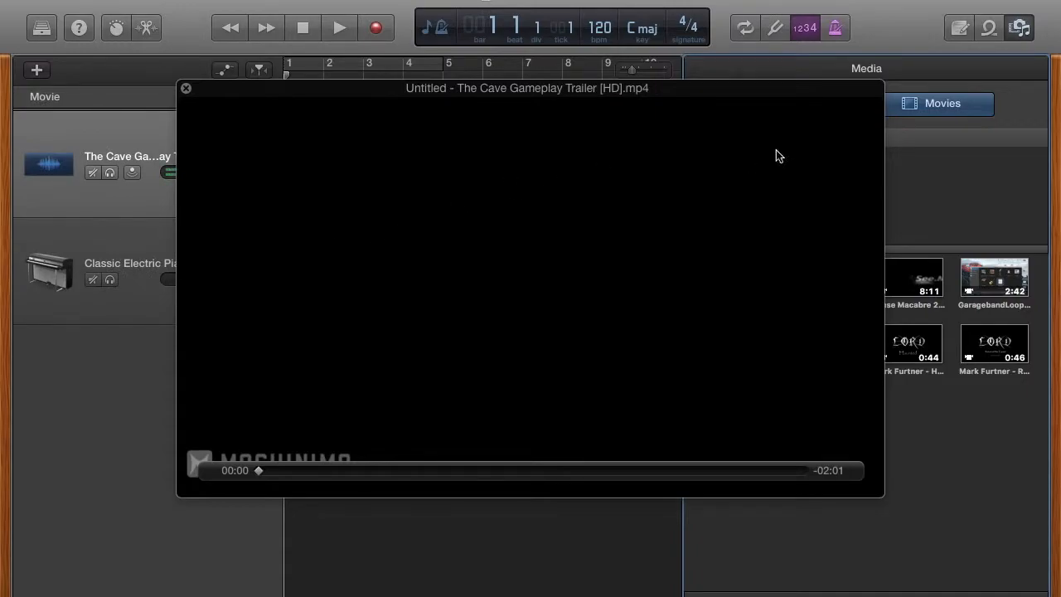
{"action": "left_click_drag", "start_coordinate": [867, 88], "coordinate": [406, 362]}
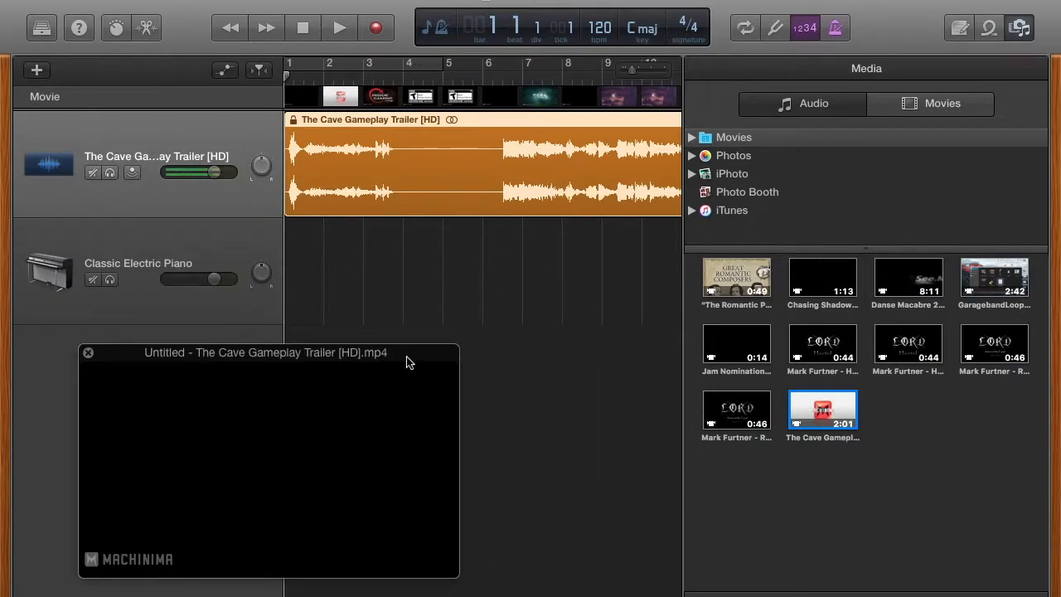
Play the opening of the movie, stop playback, and mute the trailer's audio track
{"action": "left_click", "coordinate": [337, 29]}
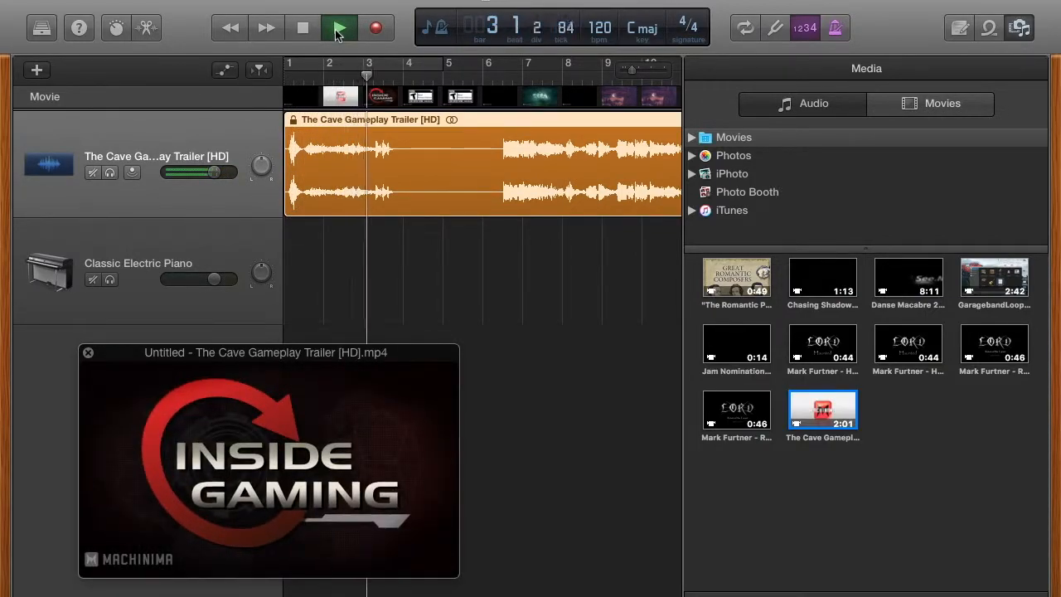
{"action": "left_click", "coordinate": [338, 29]}
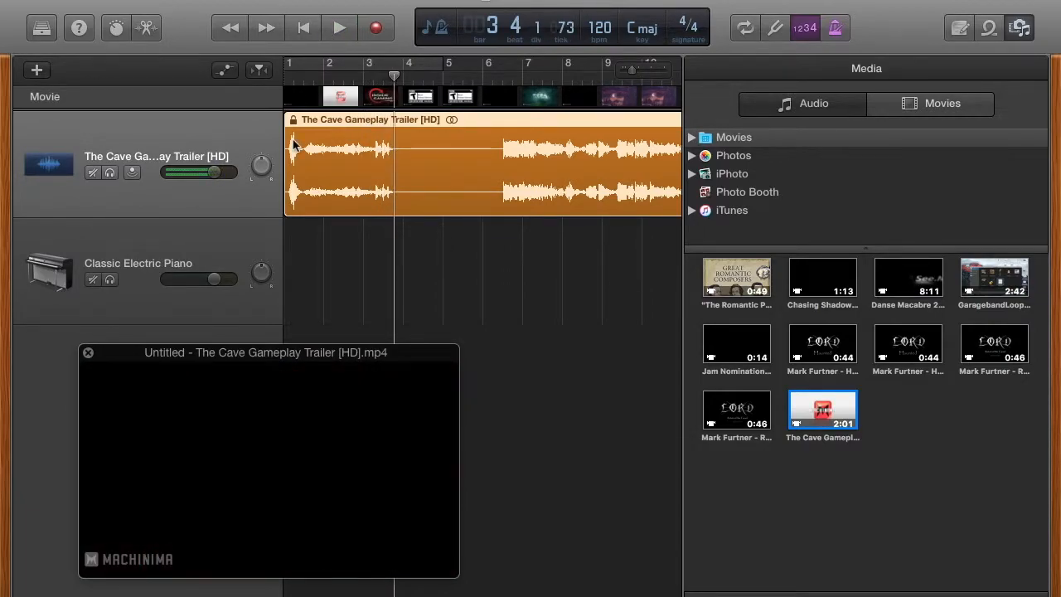
{"action": "left_click", "coordinate": [93, 174]}
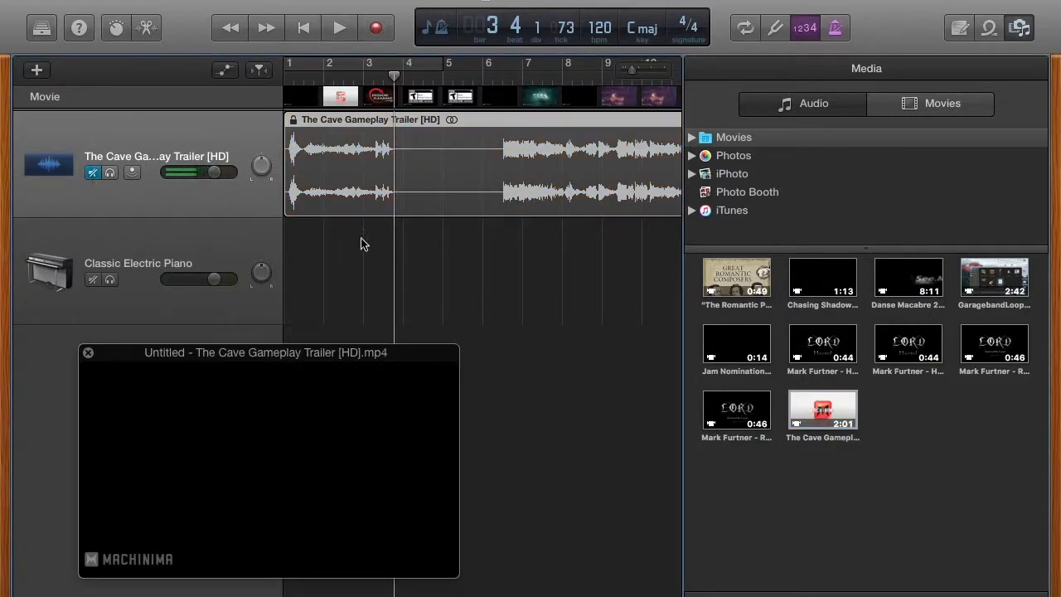
Delete the unused Classic Electric Piano track
{"action": "left_click", "coordinate": [222, 251]}
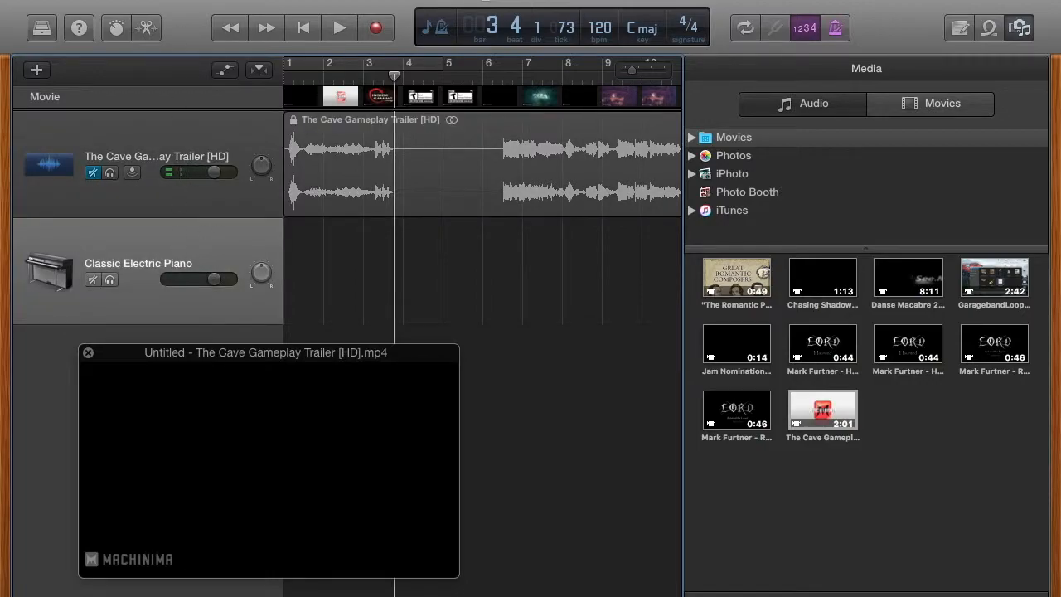
{"action": "left_click", "coordinate": [207, 4]}
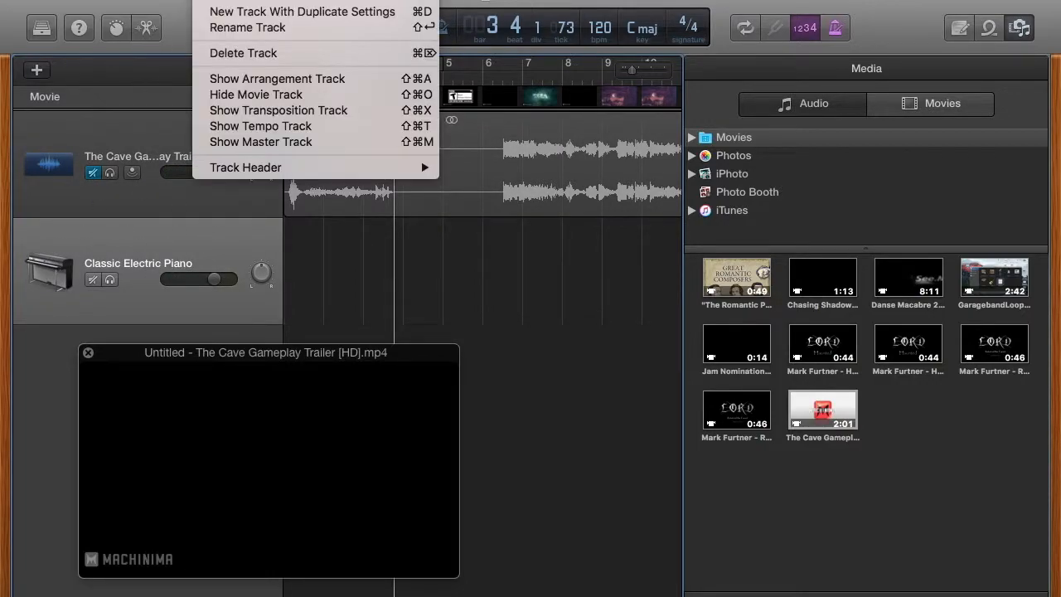
{"action": "left_click", "coordinate": [251, 54]}
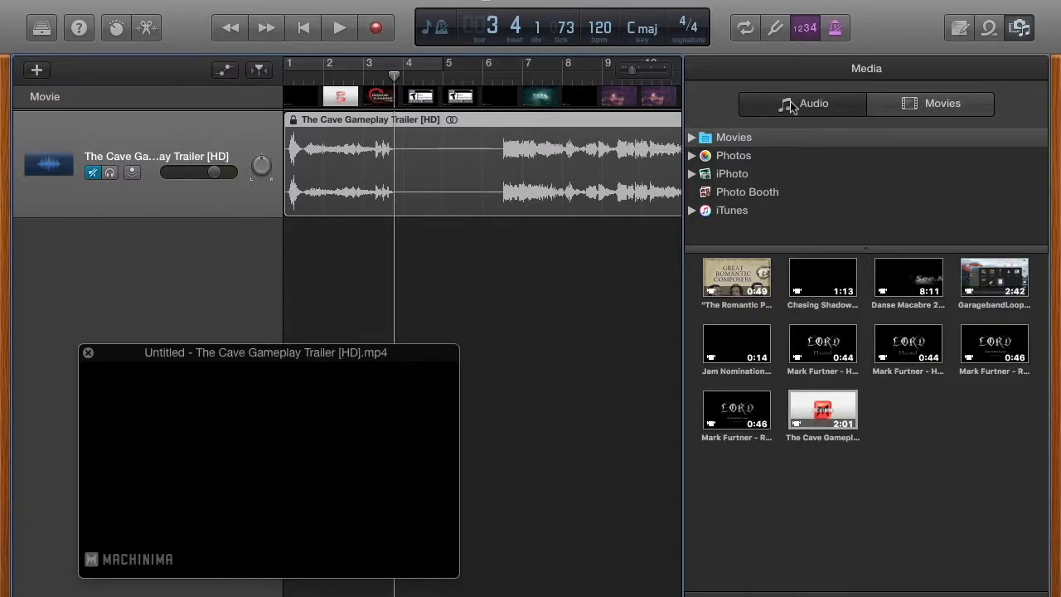
Place the playhead at bar 6 beat 3 and filter the Apple Loops by Dissonant and Dark
{"action": "left_click", "coordinate": [990, 28]}
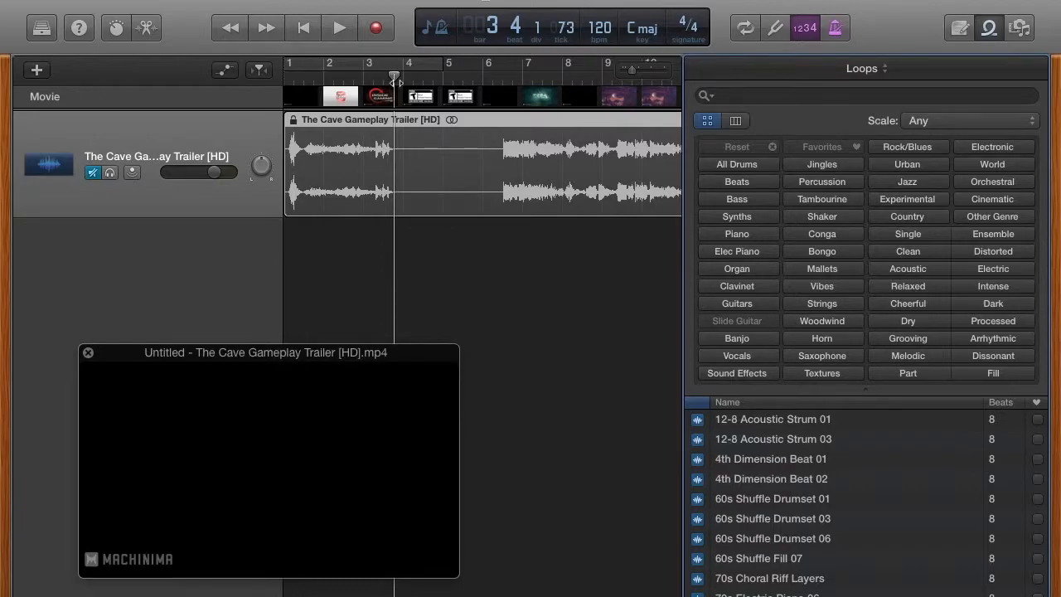
{"action": "left_click_drag", "start_coordinate": [394, 76], "coordinate": [500, 80]}
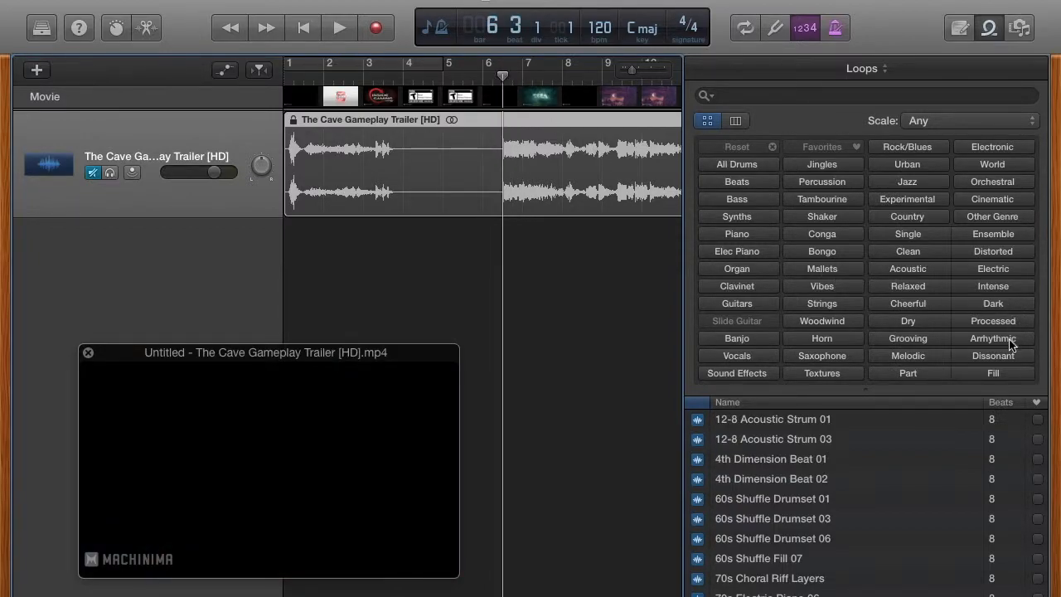
{"action": "left_click", "coordinate": [985, 358]}
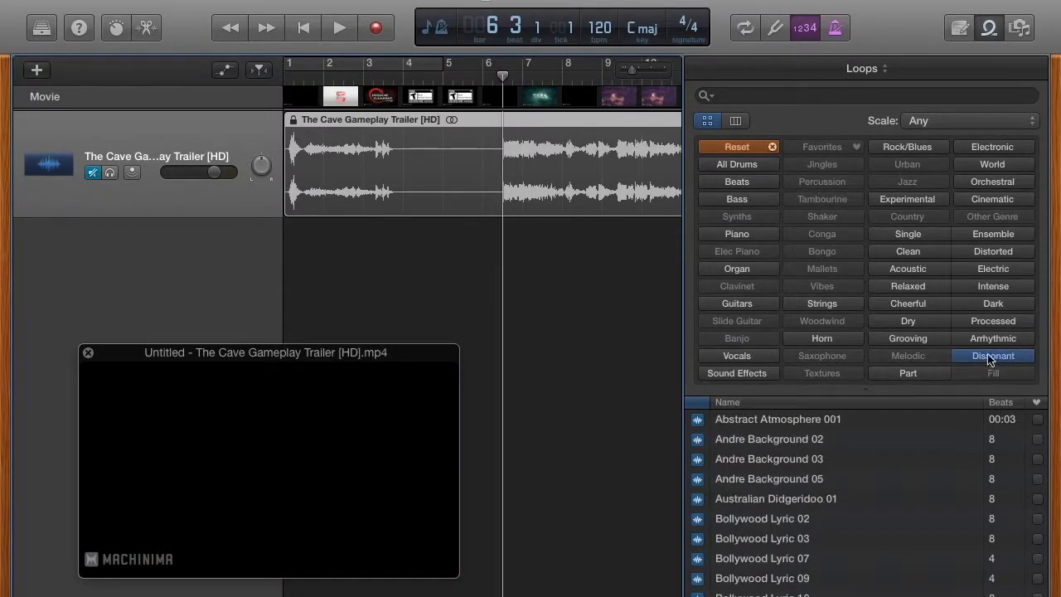
{"action": "left_click", "coordinate": [1017, 307]}
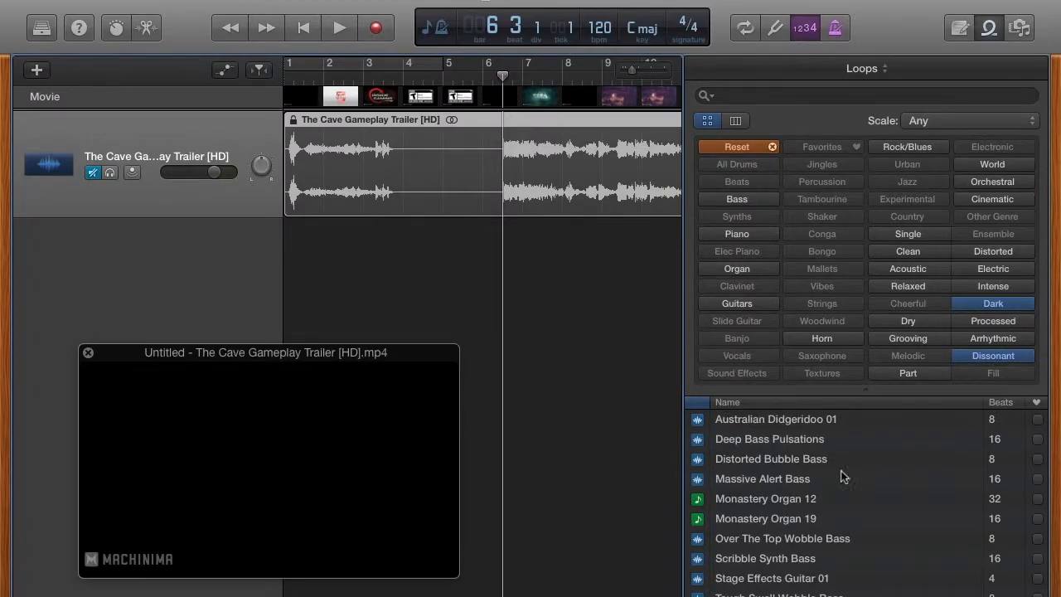
Audition the Monastery Organ 12 and 19 loops and add Monastery Organ 19 on a new track at bar 6
{"action": "left_click", "coordinate": [802, 502]}
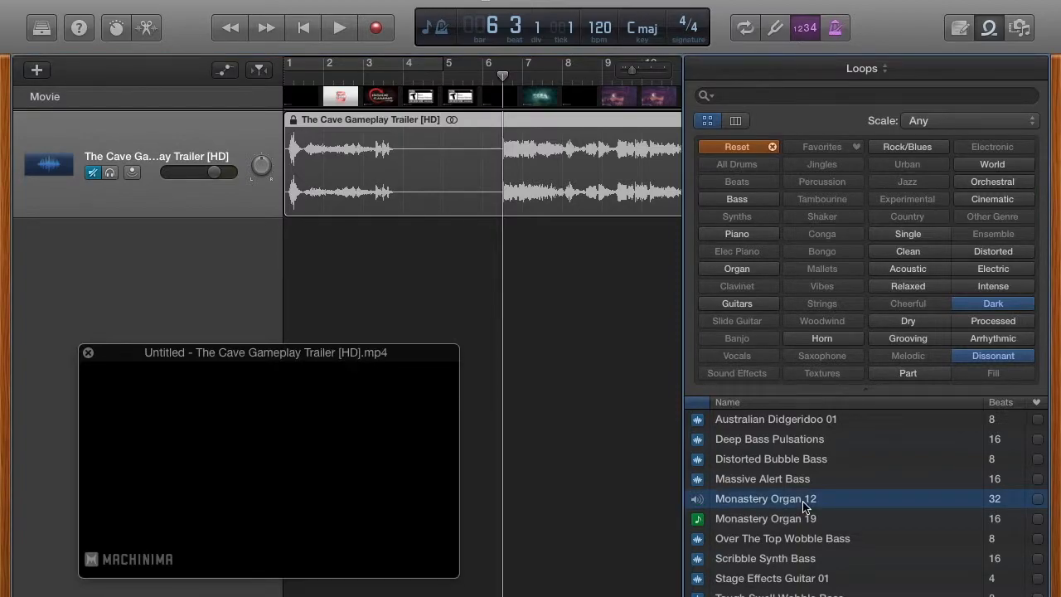
{"action": "left_click", "coordinate": [789, 518]}
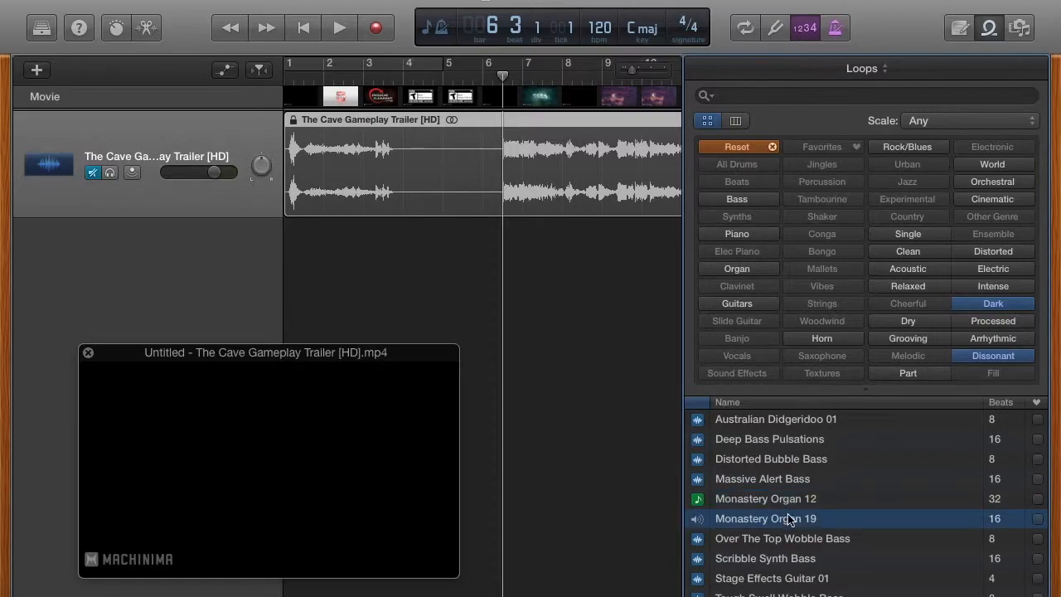
{"action": "left_click_drag", "start_coordinate": [787, 518], "coordinate": [485, 288]}
{"action": "left_click_drag", "start_coordinate": [483, 284], "coordinate": [491, 289]}
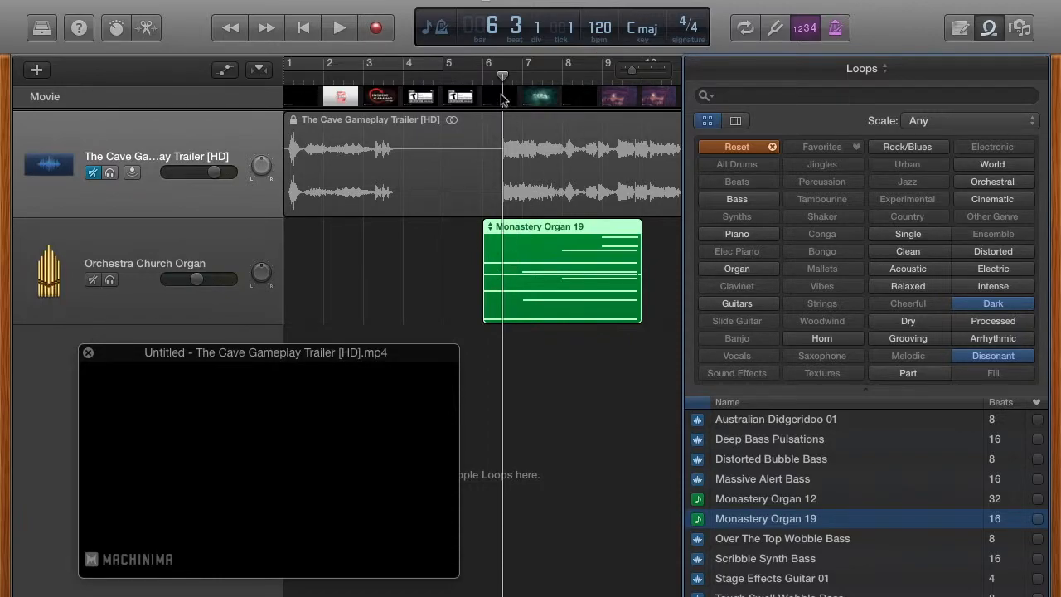
Preview the loop against the movie and move the Monastery Organ 19 region to start at bar 6 beat 3
{"action": "key", "text": "space"}
{"action": "key", "text": "space"}
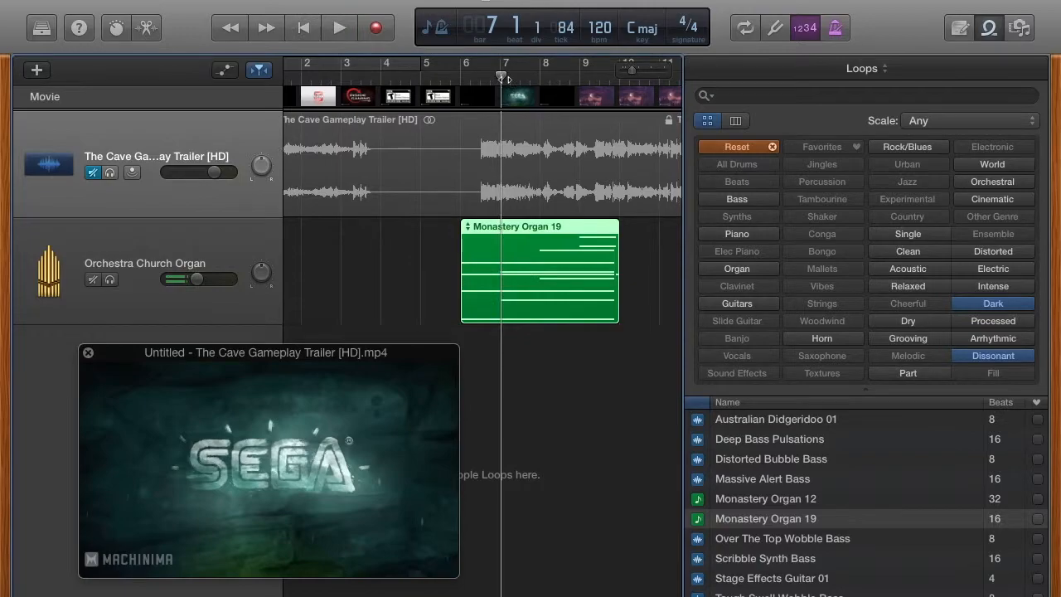
{"action": "left_click_drag", "start_coordinate": [501, 75], "coordinate": [470, 74]}
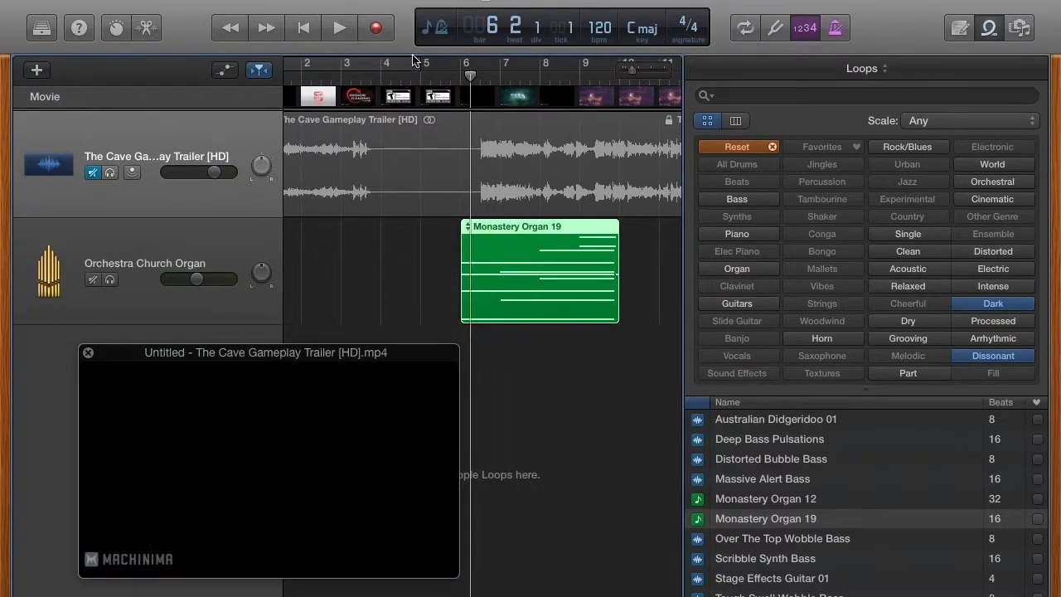
{"action": "mouse_move", "coordinate": [469, 75]}
{"action": "left_mouse_down"}
{"action": "mouse_move", "coordinate": [460, 75]}
{"action": "mouse_move", "coordinate": [500, 77]}
{"action": "mouse_move", "coordinate": [482, 77]}
{"action": "left_mouse_up"}
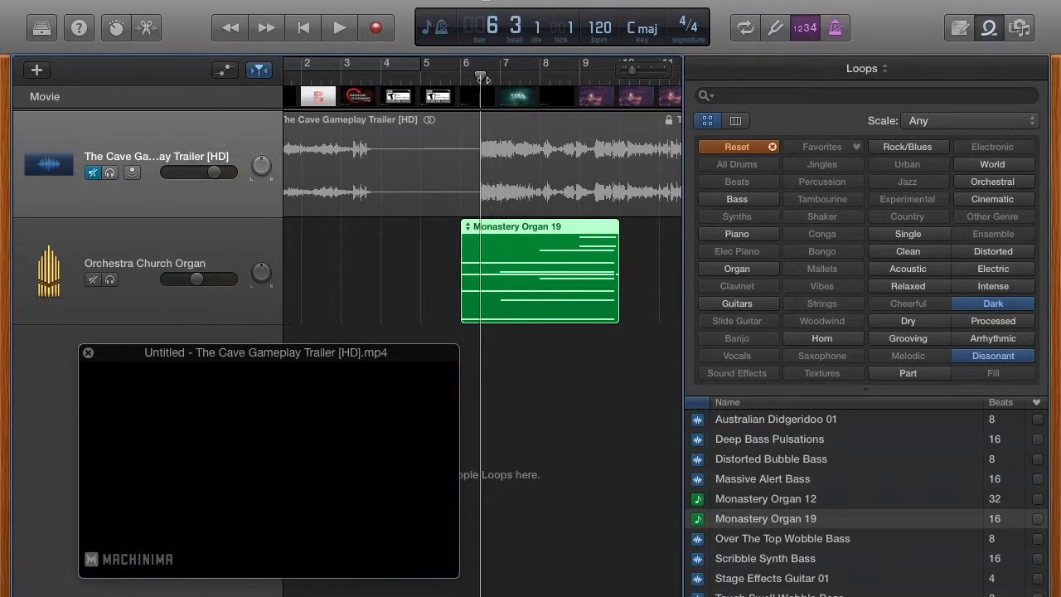
{"action": "left_click_drag", "start_coordinate": [495, 232], "coordinate": [515, 232]}
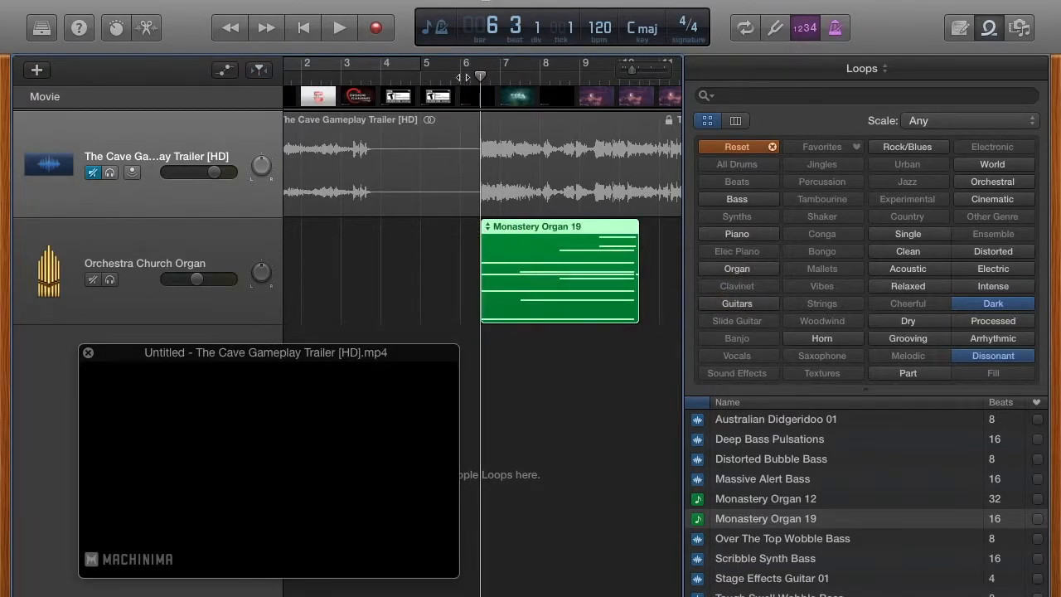
Play the movie with the organ loop from bar 5 beat 4, then stop and place the playhead at bar 13
{"action": "left_click_drag", "start_coordinate": [463, 77], "coordinate": [445, 78]}
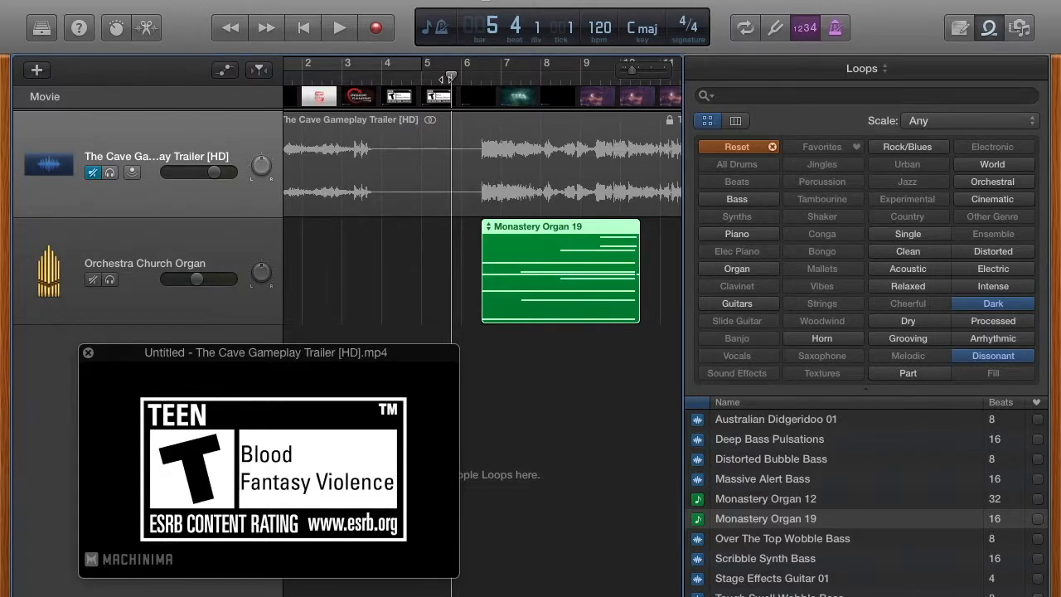
{"action": "key", "text": "space"}
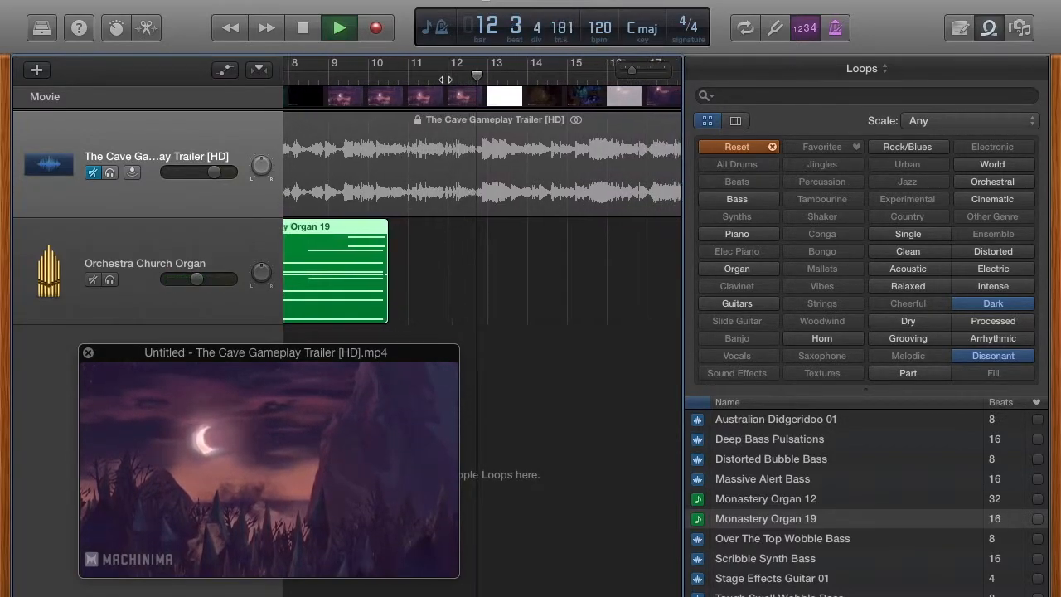
{"action": "key", "text": "space"}
{"action": "mouse_move", "coordinate": [476, 76]}
{"action": "left_mouse_down"}
{"action": "mouse_move", "coordinate": [454, 79]}
{"action": "mouse_move", "coordinate": [472, 77]}
{"action": "left_mouse_up"}
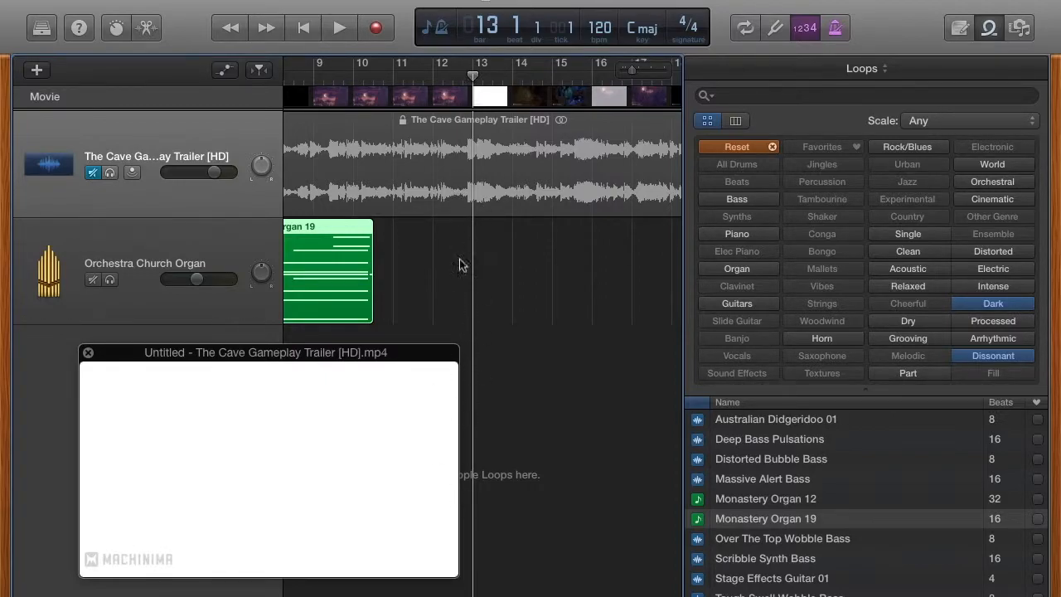
Move the movie window lower to clear the organ track and loop the Monastery Organ 19 region out to just before bar 13
{"action": "mouse_move", "coordinate": [238, 452]}
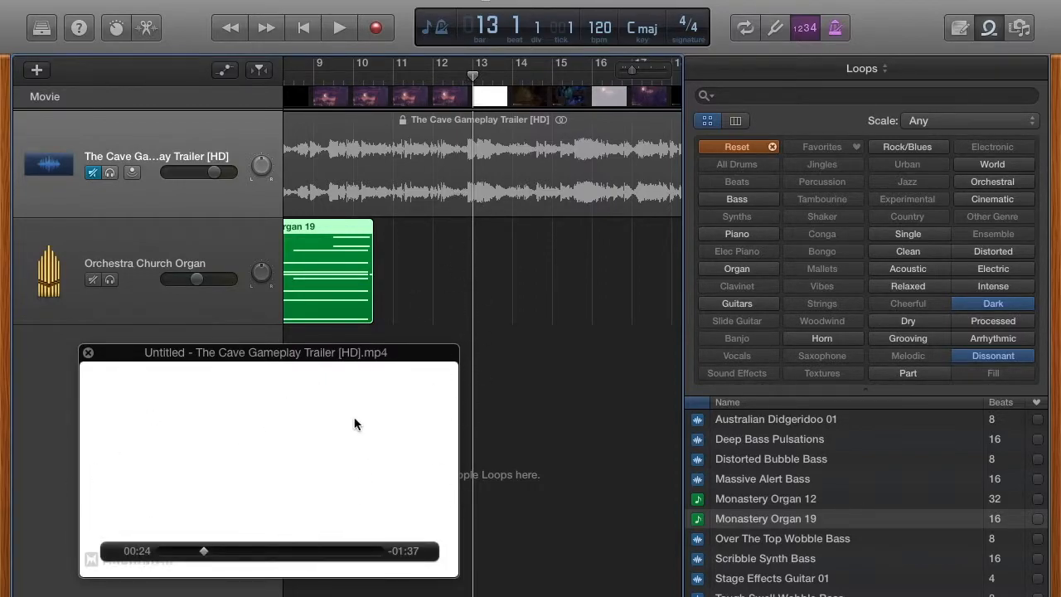
{"action": "left_click_drag", "start_coordinate": [307, 353], "coordinate": [272, 432]}
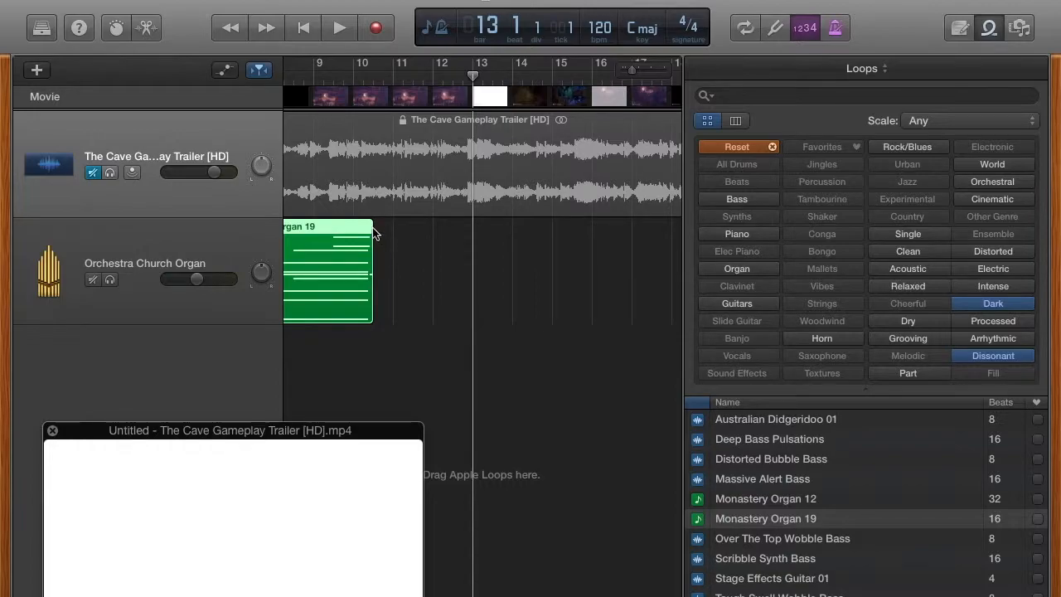
{"action": "left_click", "coordinate": [372, 395]}
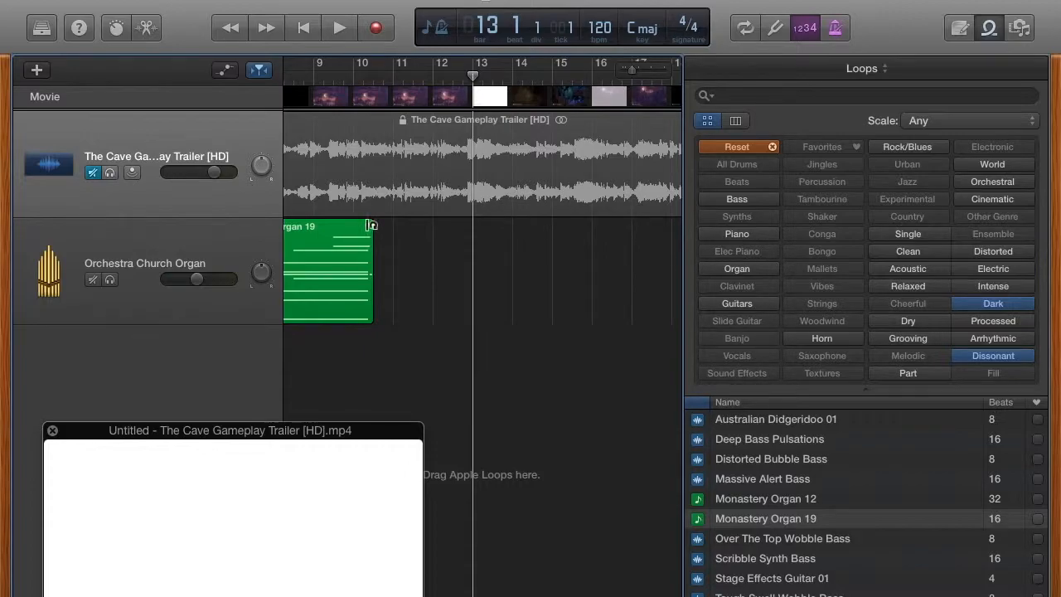
{"action": "left_click_drag", "start_coordinate": [371, 225], "coordinate": [471, 243]}
Play the movie with the extended organ loop from bar 11 beat 3, and set the playhead at bar 13 beat 3
{"action": "left_click", "coordinate": [420, 76]}
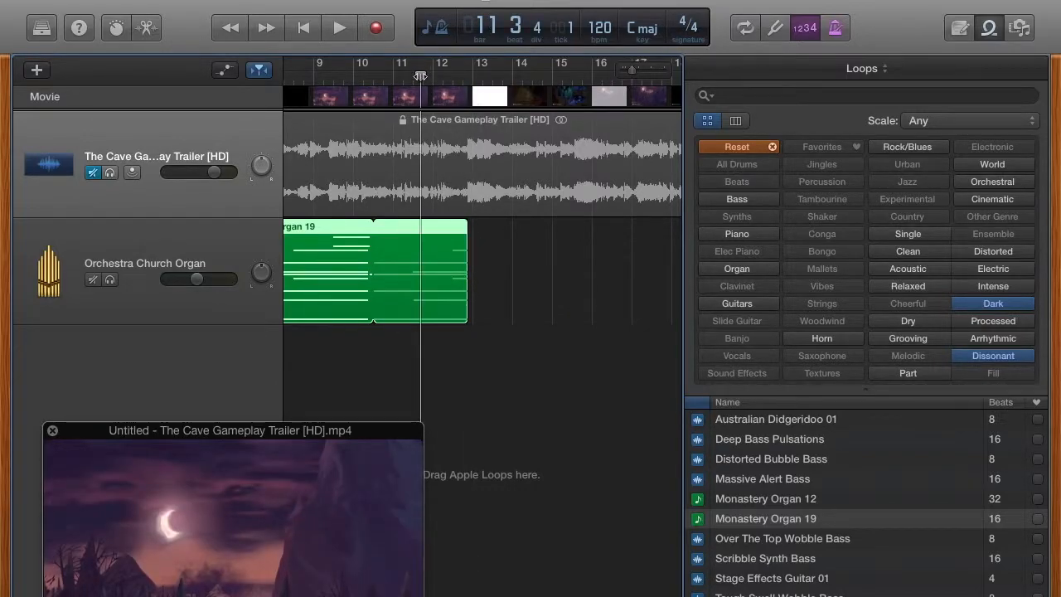
{"action": "key", "text": "space"}
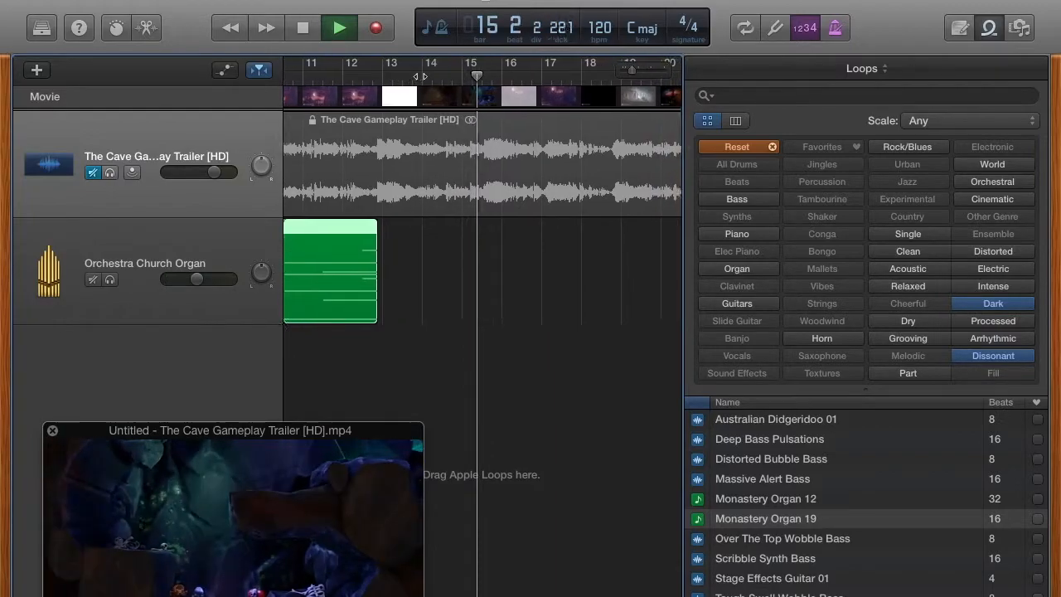
{"action": "key", "text": "space"}
{"action": "left_click_drag", "start_coordinate": [476, 80], "coordinate": [390, 79]}
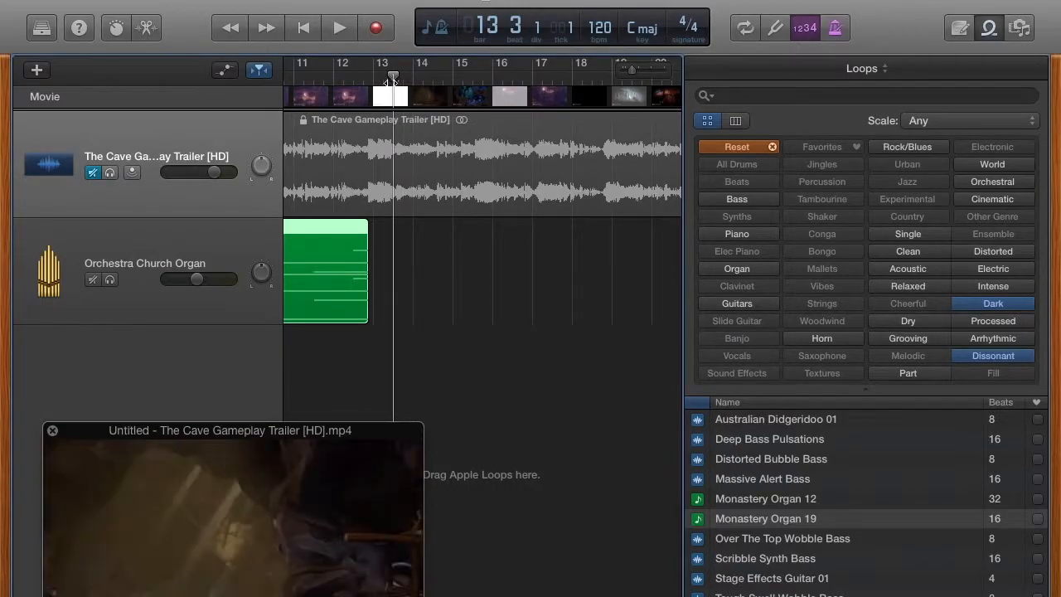
{"action": "key", "text": "space"}
{"action": "key", "text": "space"}
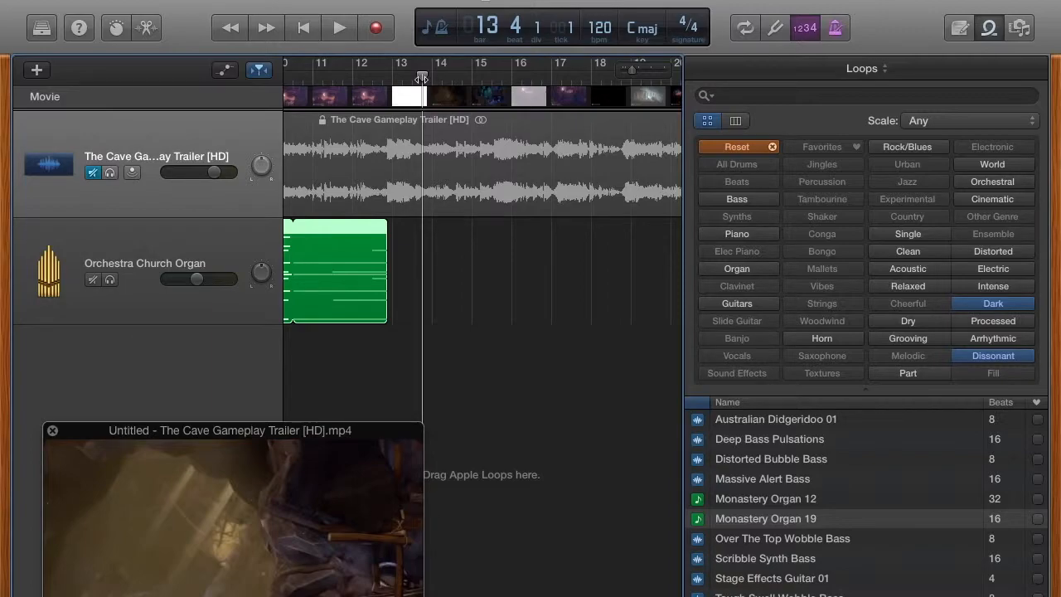
{"action": "mouse_move", "coordinate": [418, 79]}
{"action": "left_mouse_down"}
{"action": "mouse_move", "coordinate": [398, 79]}
{"action": "mouse_move", "coordinate": [408, 80]}
{"action": "left_mouse_up"}
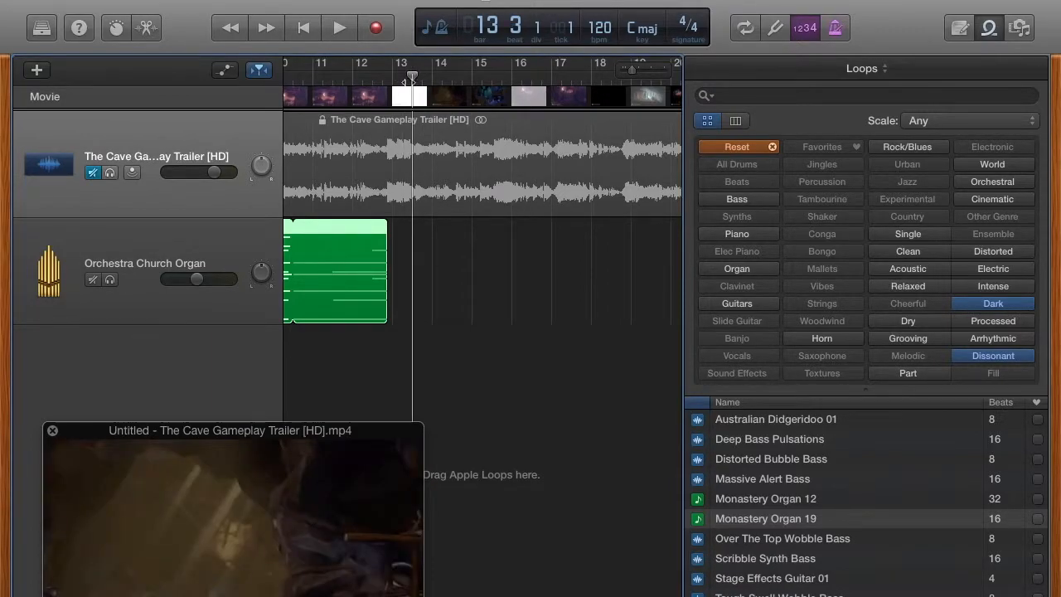
Audition the Monastery Organ 12 loop and add it on a new track starting at bar 13 beat 3
{"action": "left_click", "coordinate": [737, 498]}
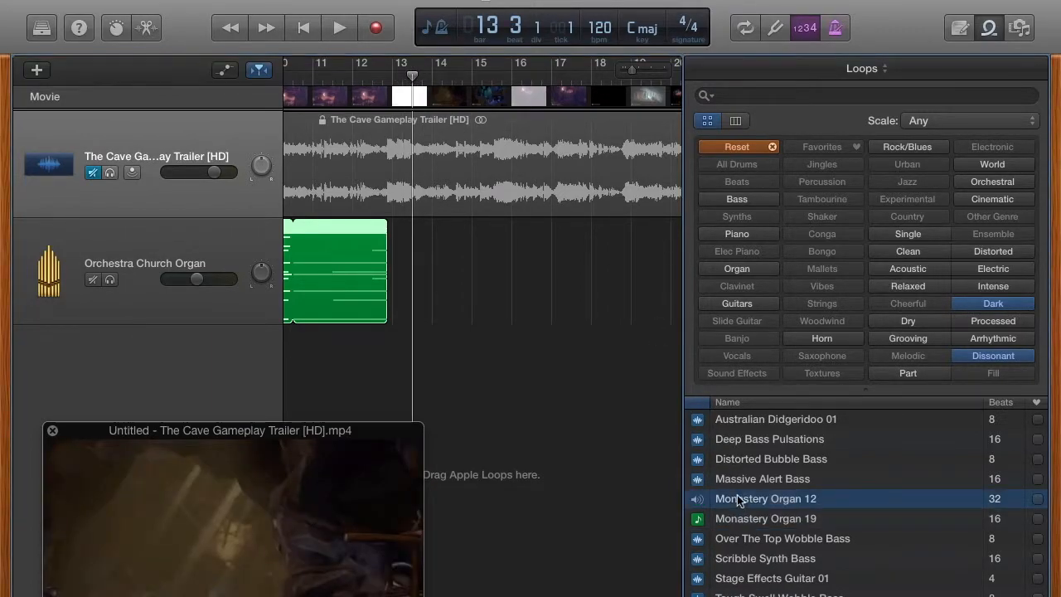
{"action": "left_click_drag", "start_coordinate": [736, 498], "coordinate": [418, 381]}
{"action": "left_click_drag", "start_coordinate": [497, 336], "coordinate": [476, 335]}
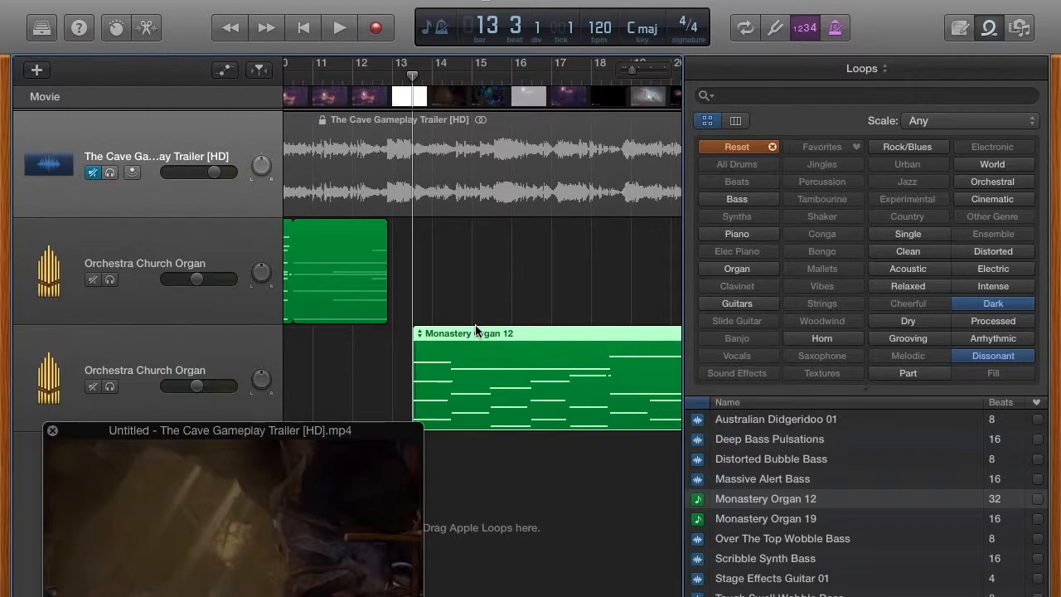
Play the movie with Monastery Organ 12 from bar 13, replaying around bar 15 and stopping in beat 3 at the scene change
{"action": "left_click", "coordinate": [406, 76]}
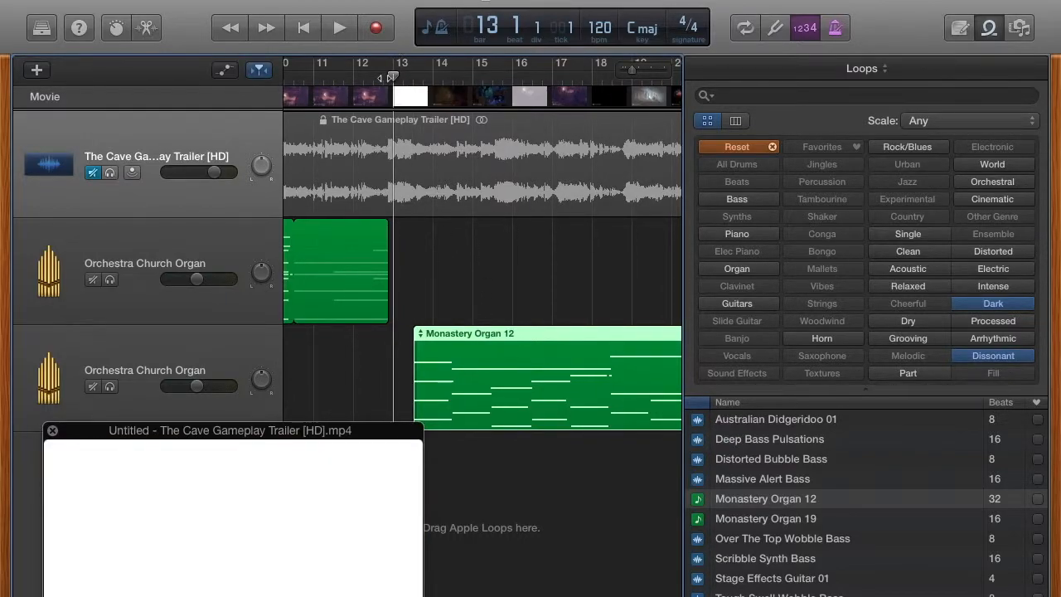
{"action": "key", "text": "space"}
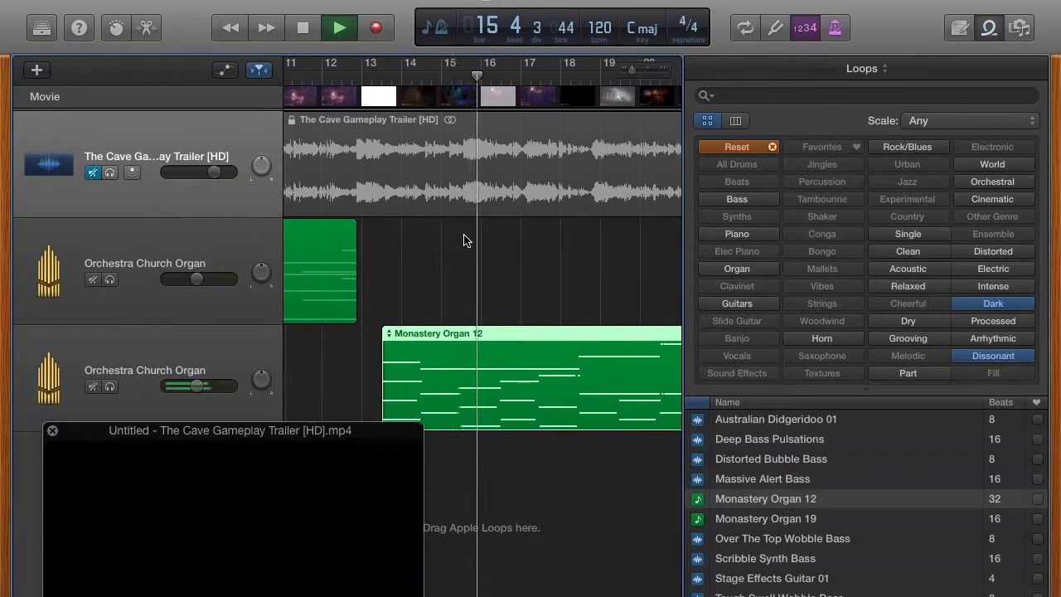
{"action": "key", "text": "space"}
{"action": "left_click_drag", "start_coordinate": [476, 75], "coordinate": [448, 79]}
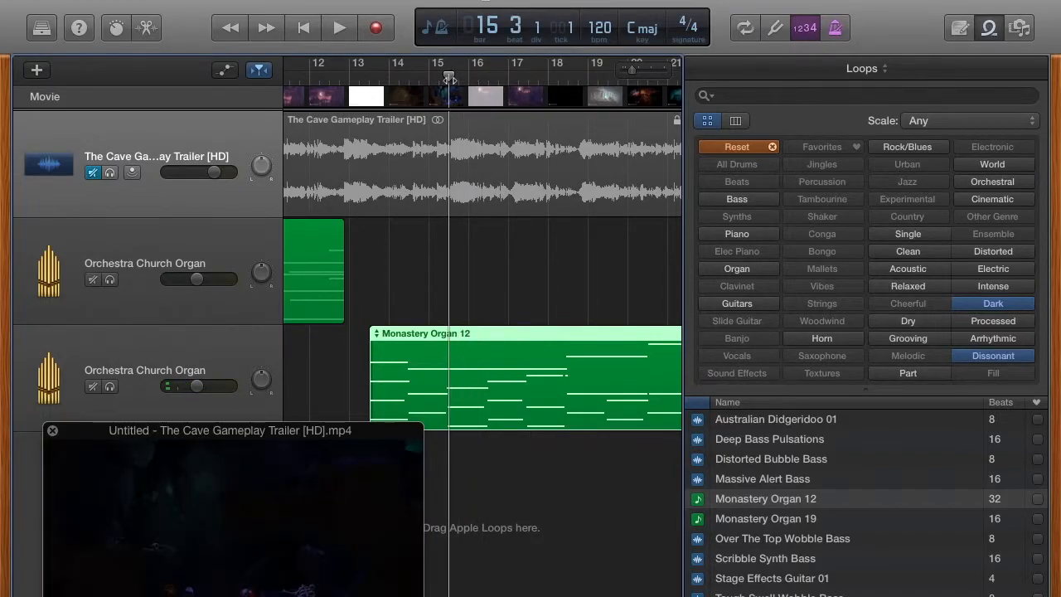
{"action": "key", "text": "space"}
{"action": "key", "text": "space"}
{"action": "left_click", "coordinate": [438, 77]}
{"action": "key", "text": "space"}
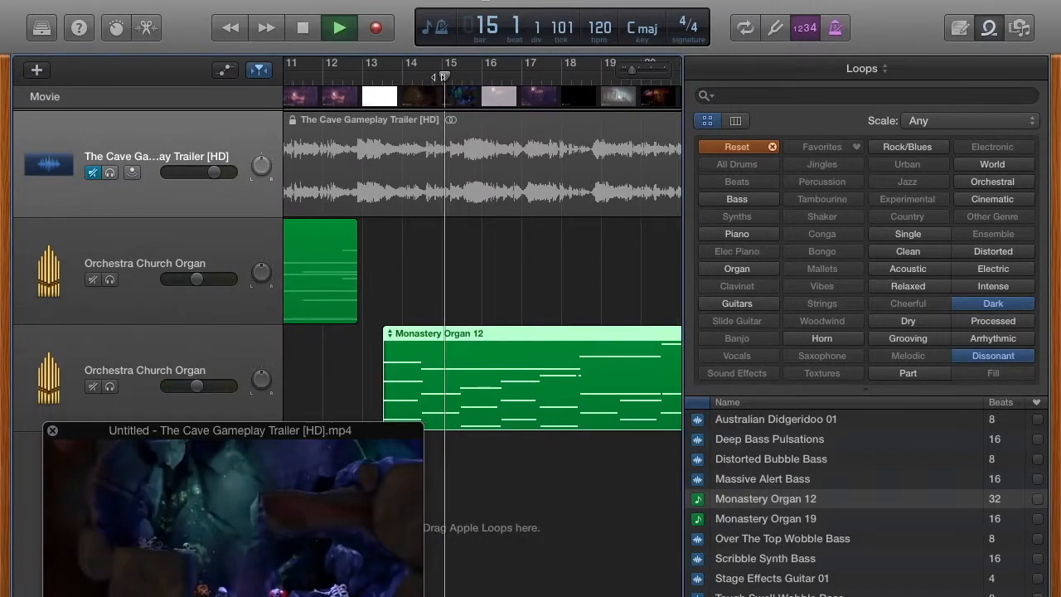
{"action": "key", "text": "space"}
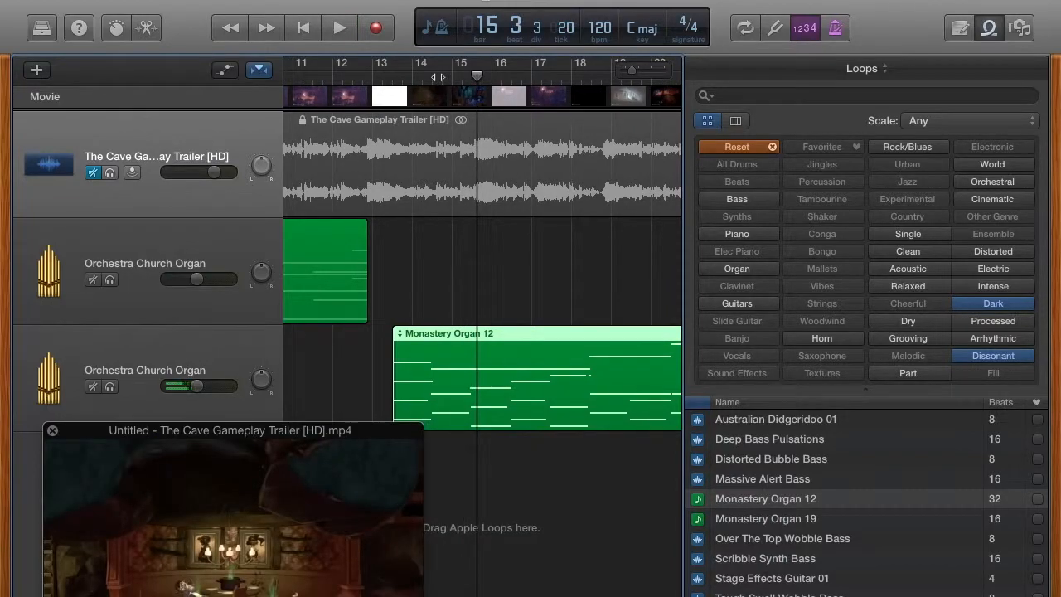
Trim the end of the Monastery Organ 12 region to bar 15 beat 3 and play it against the movie from bar 13
{"action": "scroll", "coordinate": [497, 292], "scroll_direction": "right", "scroll_amount": 5}
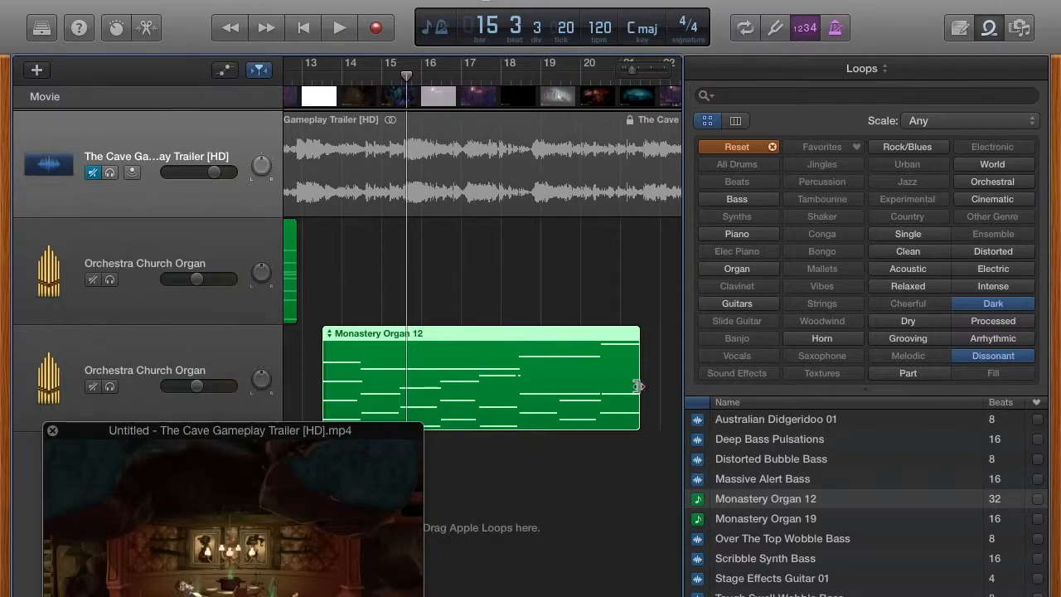
{"action": "left_click_drag", "start_coordinate": [637, 386], "coordinate": [403, 367]}
{"action": "left_click", "coordinate": [300, 77]}
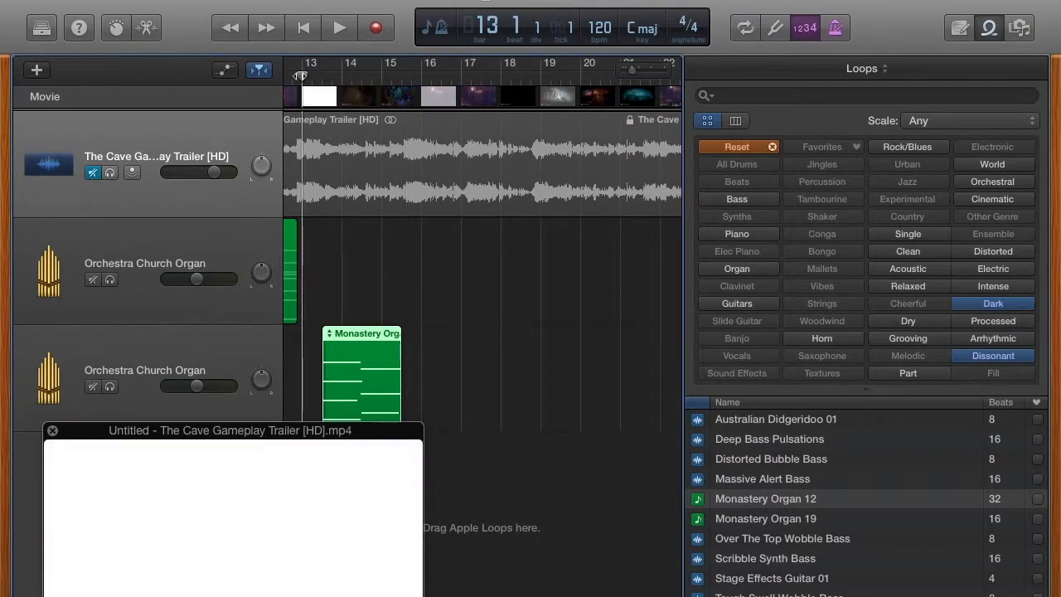
{"action": "key", "text": "space"}
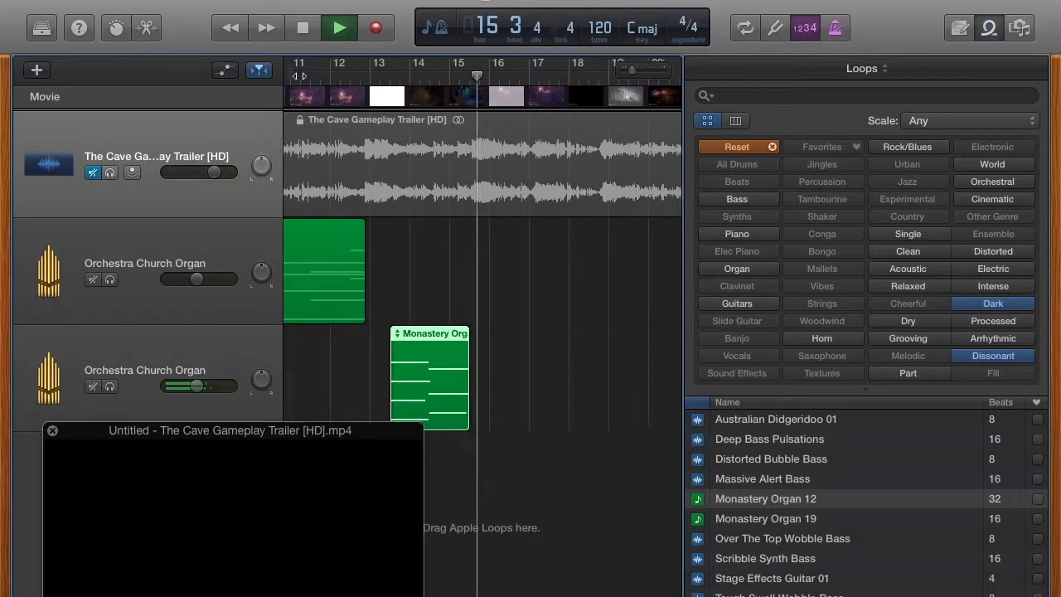
{"action": "key", "text": "space"}
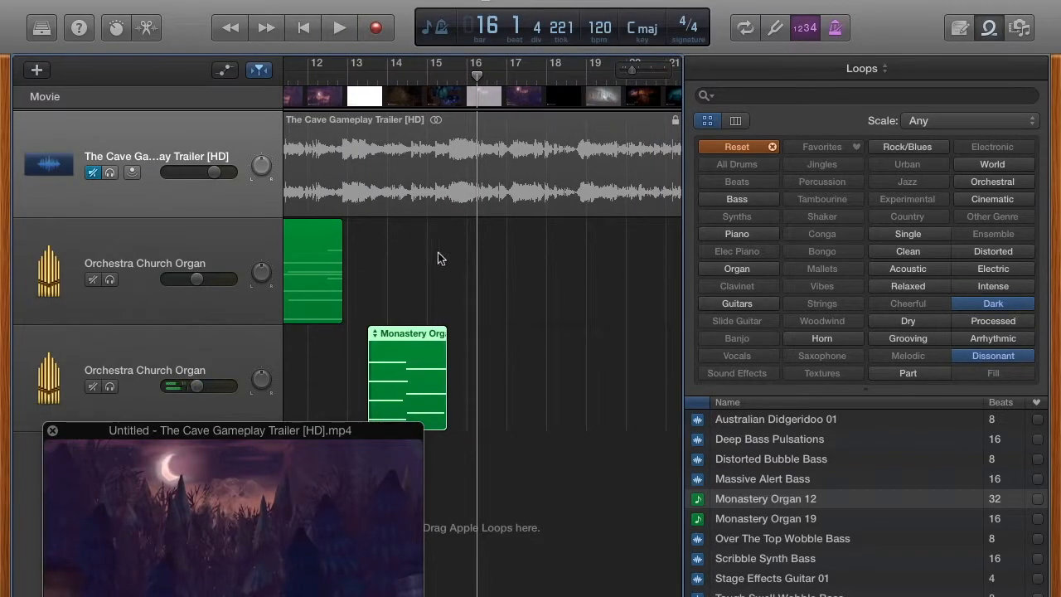
Open the Monastery Organ 12 region in the note editor and examine its notes from bar 13 beat 3 to its end
{"action": "left_click", "coordinate": [698, 500]}
{"action": "double_click", "coordinate": [405, 376]}
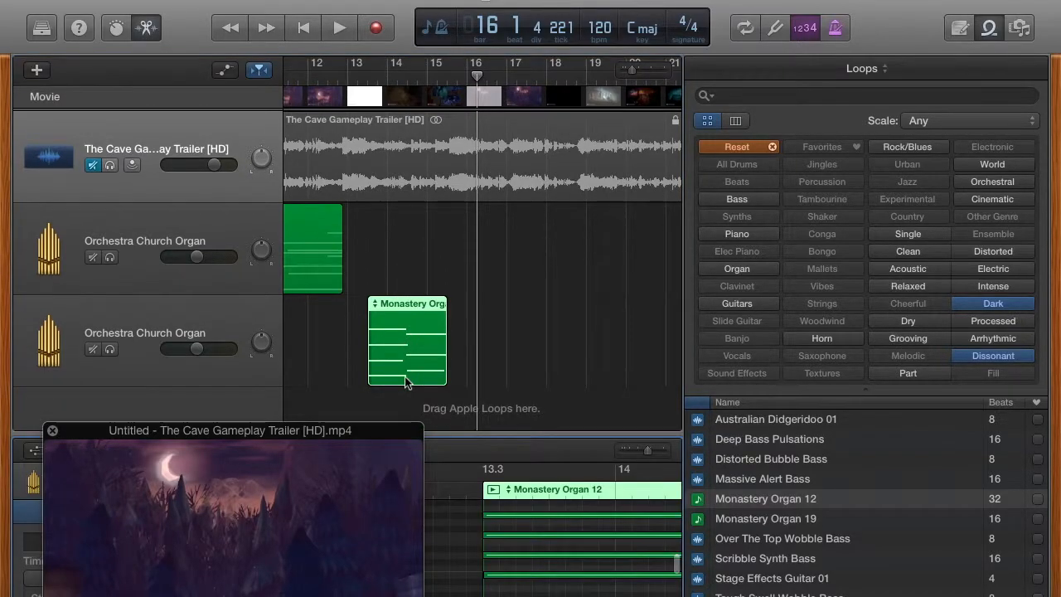
{"action": "scroll", "coordinate": [660, 538], "scroll_direction": "right", "scroll_amount": 5}
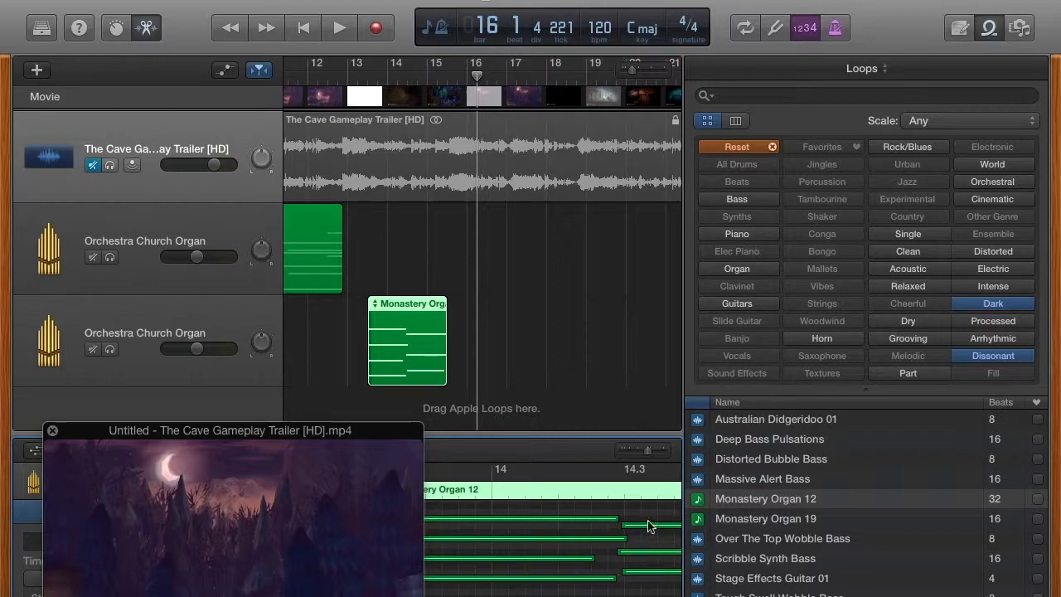
{"action": "scroll", "coordinate": [584, 539], "scroll_direction": "right", "scroll_amount": 2}
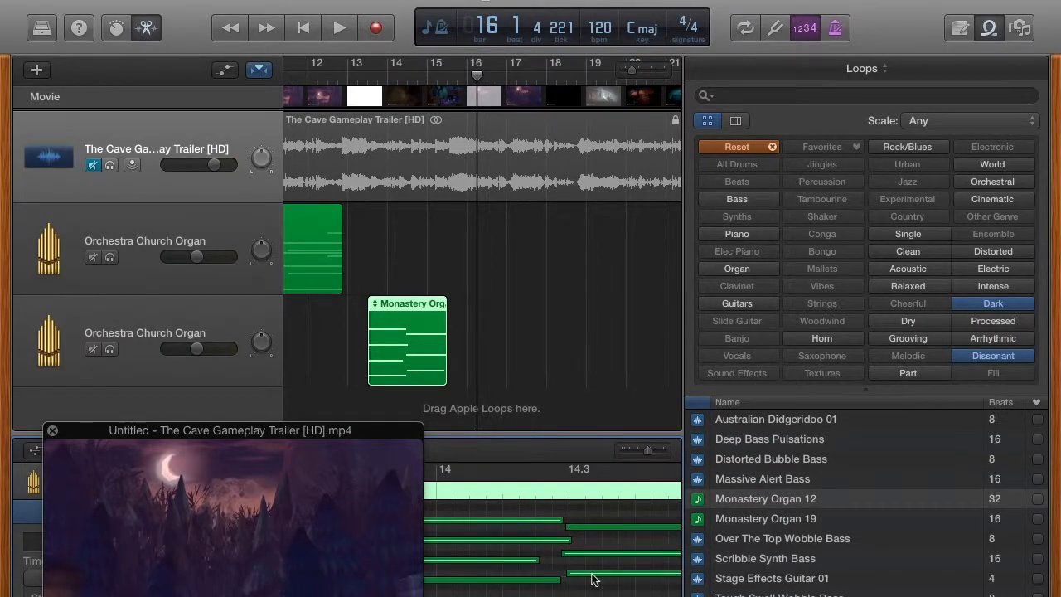
{"action": "left_click", "coordinate": [593, 573]}
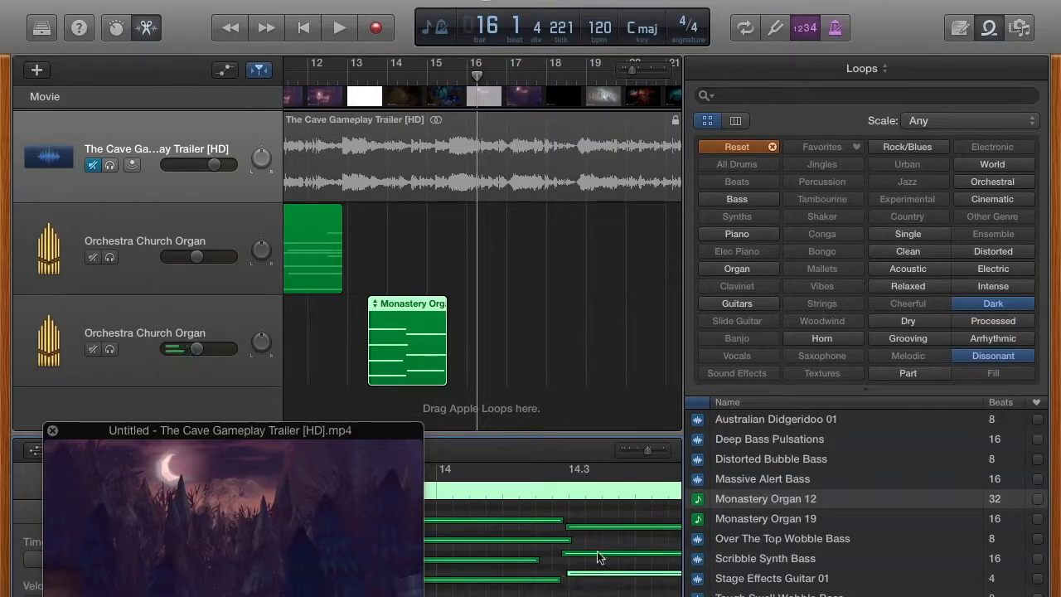
{"action": "scroll", "coordinate": [559, 589], "scroll_direction": "right", "scroll_amount": 3}
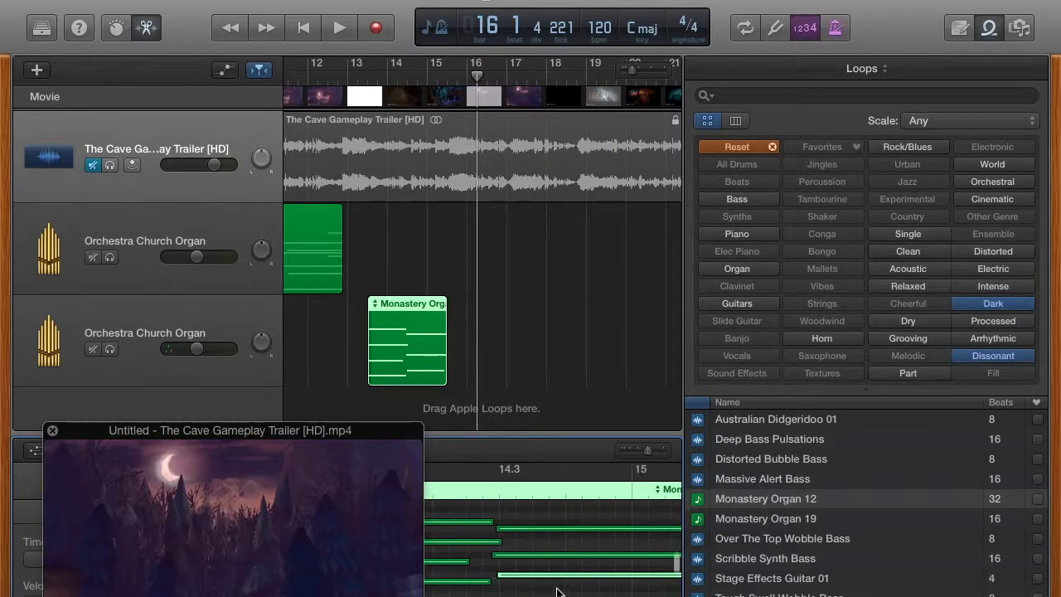
{"action": "scroll", "coordinate": [558, 590], "scroll_direction": "right", "scroll_amount": 3}
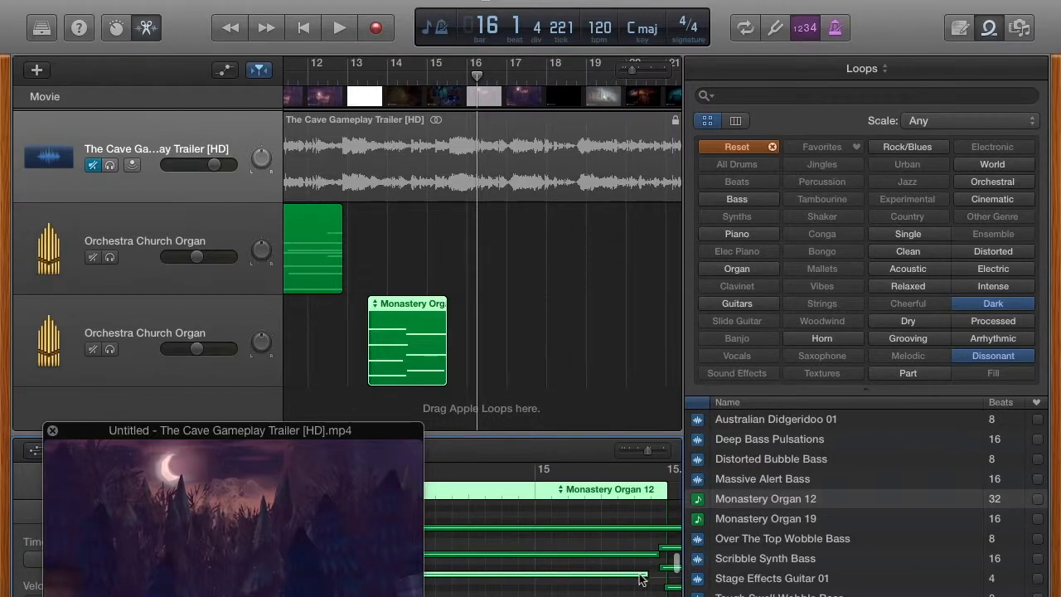
{"action": "scroll", "coordinate": [588, 594], "scroll_direction": "left", "scroll_amount": 3}
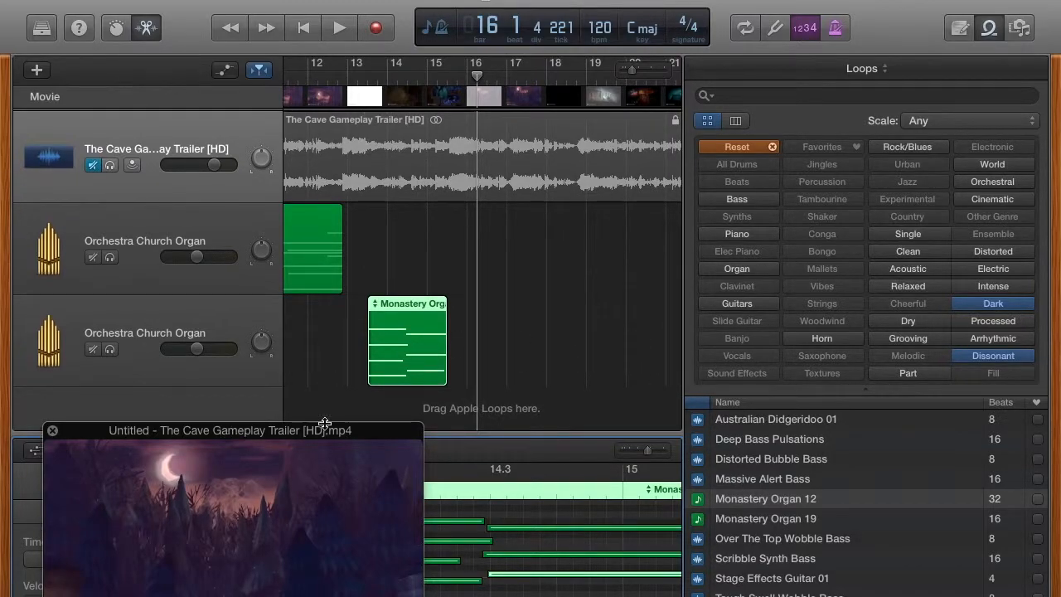
{"action": "scroll", "coordinate": [736, 480], "scroll_direction": "down", "scroll_amount": 2}
{"action": "scroll", "coordinate": [736, 480], "scroll_direction": "up", "scroll_amount": 2}
Clear the Dark and Dissonant filters and filter the Apple Loops by Cinematic and Dark
{"action": "left_click", "coordinate": [992, 302]}
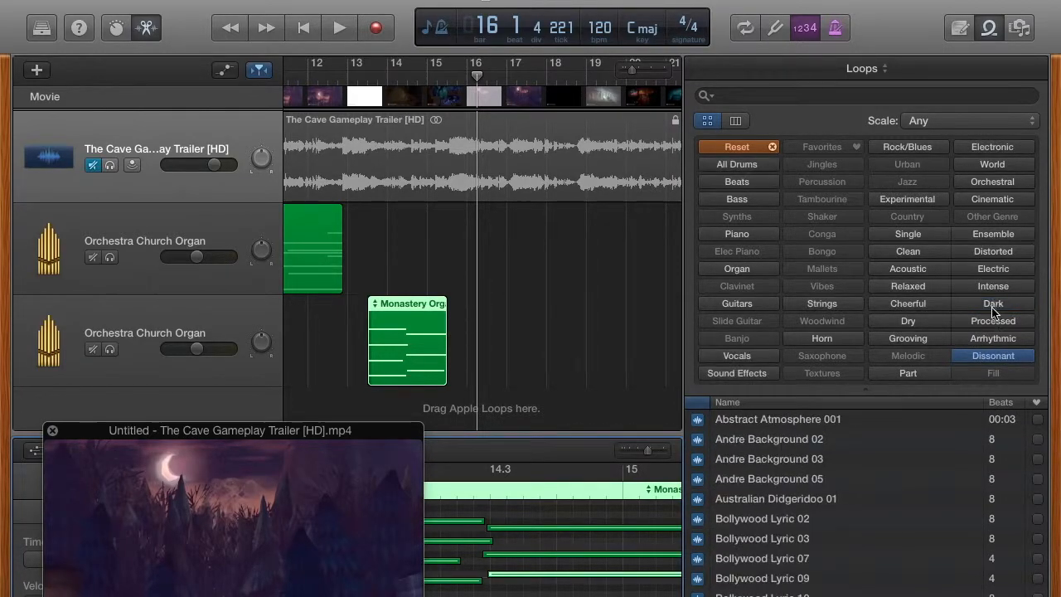
{"action": "left_click", "coordinate": [975, 357]}
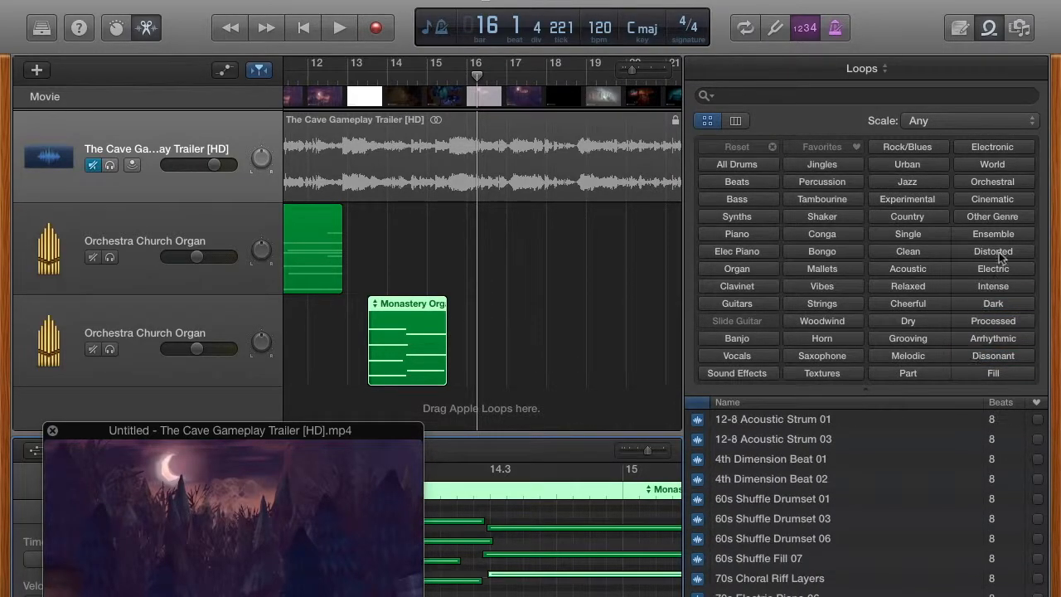
{"action": "left_click", "coordinate": [1013, 182]}
{"action": "left_click", "coordinate": [1011, 183]}
{"action": "left_click", "coordinate": [996, 201]}
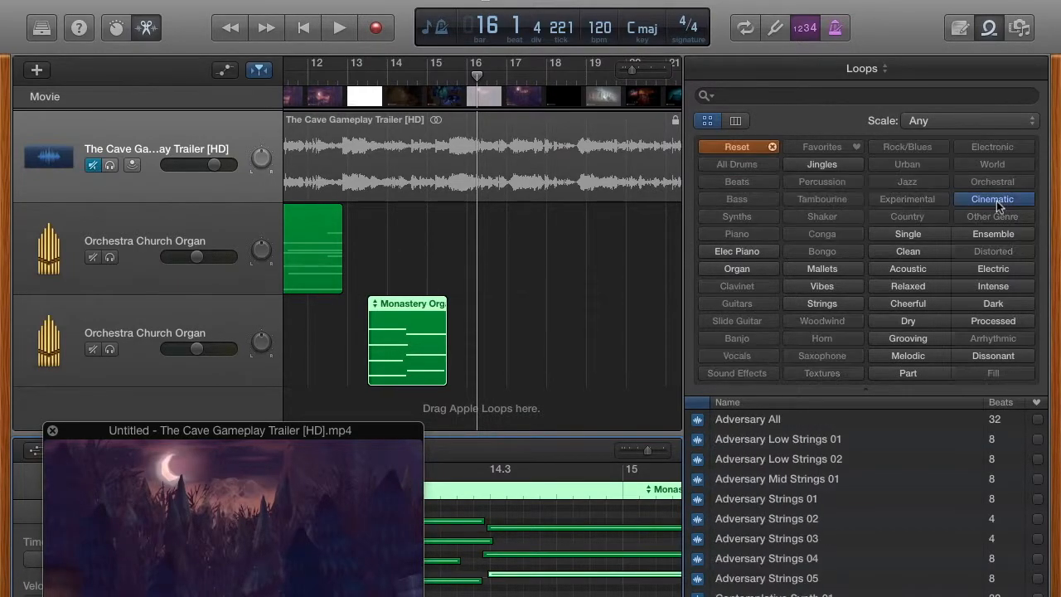
{"action": "left_click", "coordinate": [992, 304]}
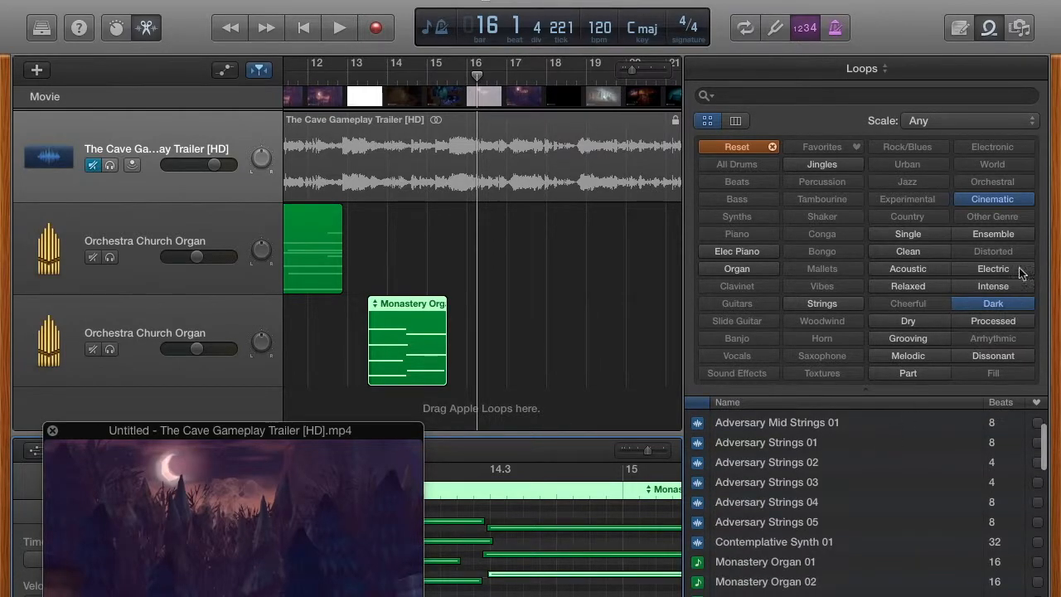
Audition Adversary Strings 05, add it on a new track at bar 16 and play it with the movie from bar 15
{"action": "left_click", "coordinate": [792, 529]}
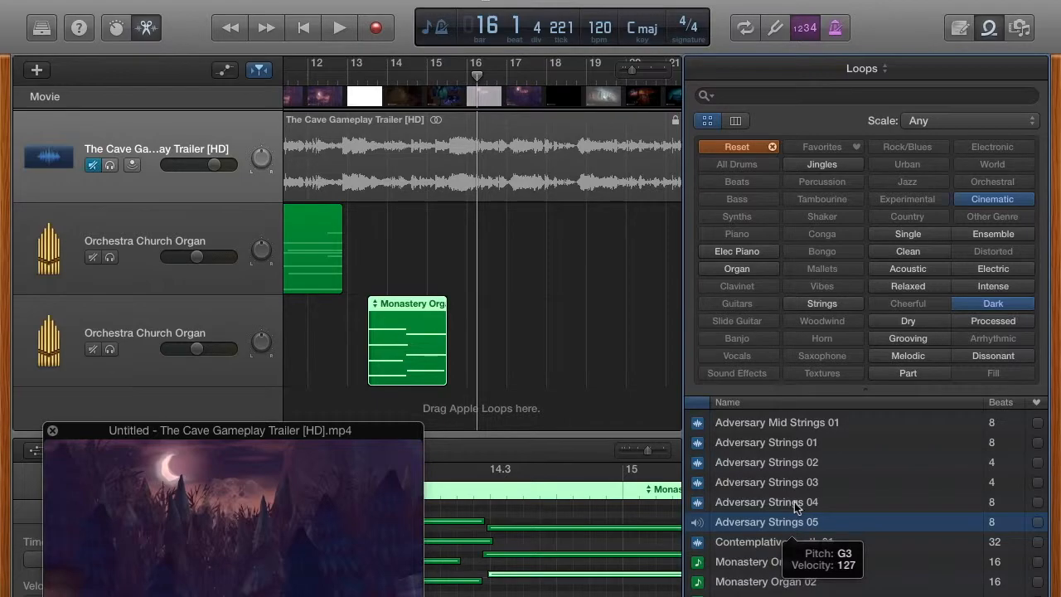
{"action": "left_click_drag", "start_coordinate": [775, 526], "coordinate": [475, 405]}
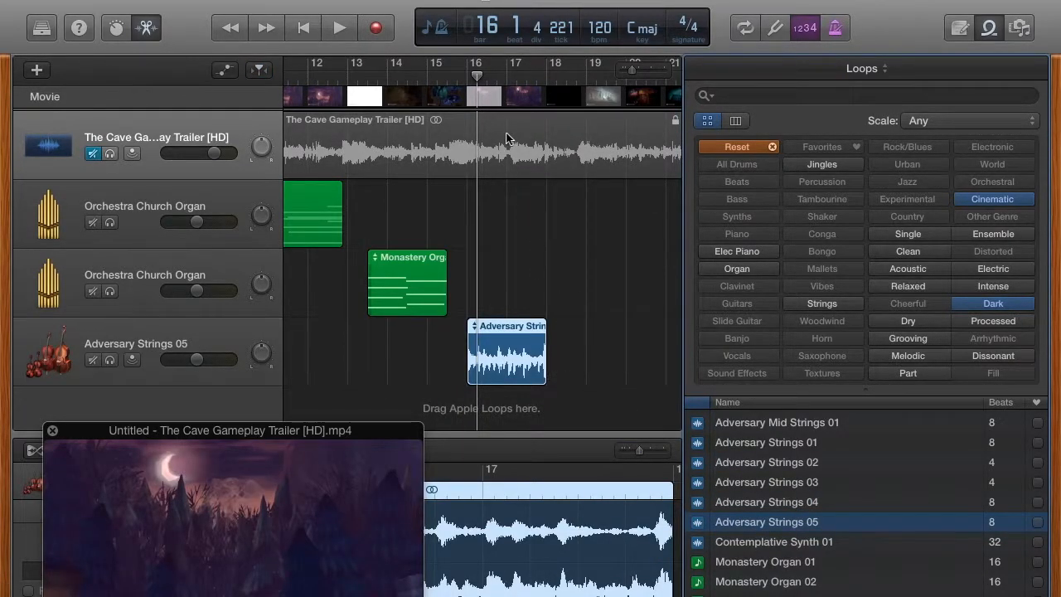
{"action": "left_click", "coordinate": [439, 78]}
{"action": "key", "text": "space"}
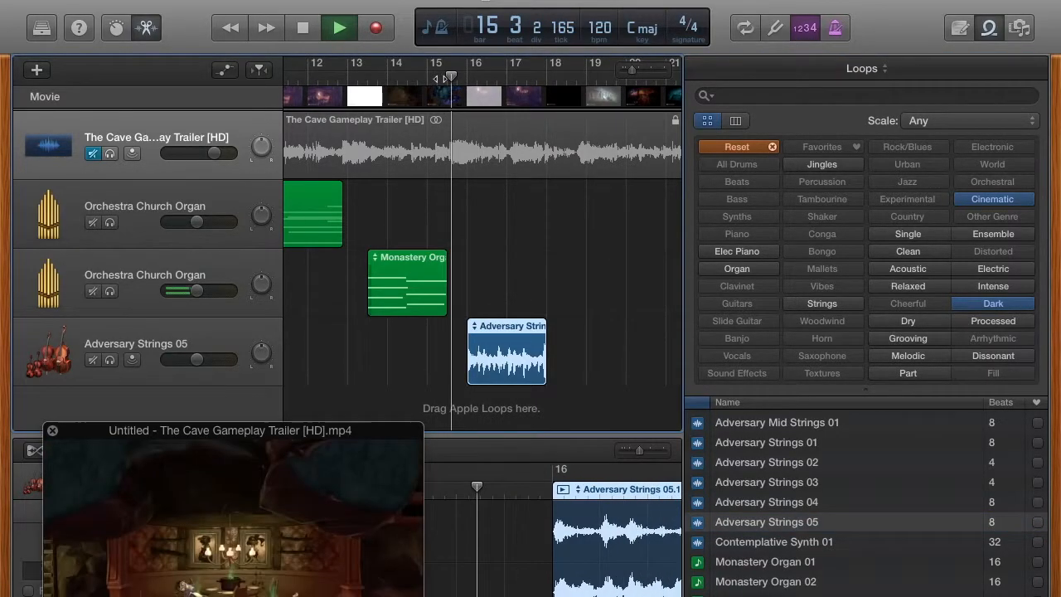
{"action": "key", "text": "space"}
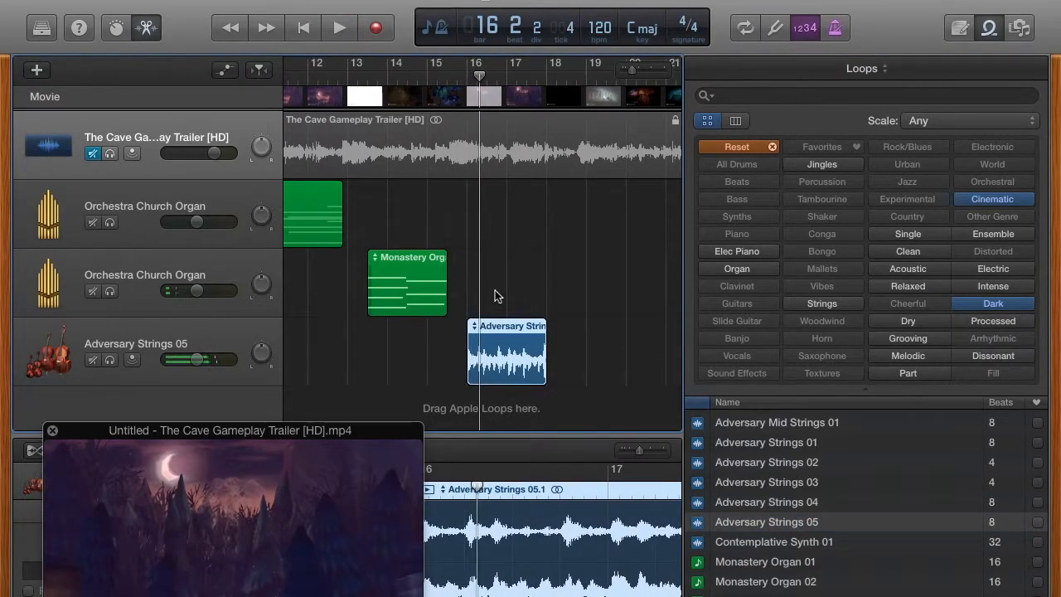
Move the Adversary Strings 05 region to start at bar 16 beat 2 and set the playhead at bar 15 beat 4
{"action": "left_click", "coordinate": [489, 330]}
{"action": "left_click_drag", "start_coordinate": [488, 329], "coordinate": [499, 330]}
{"action": "left_click", "coordinate": [456, 77]}
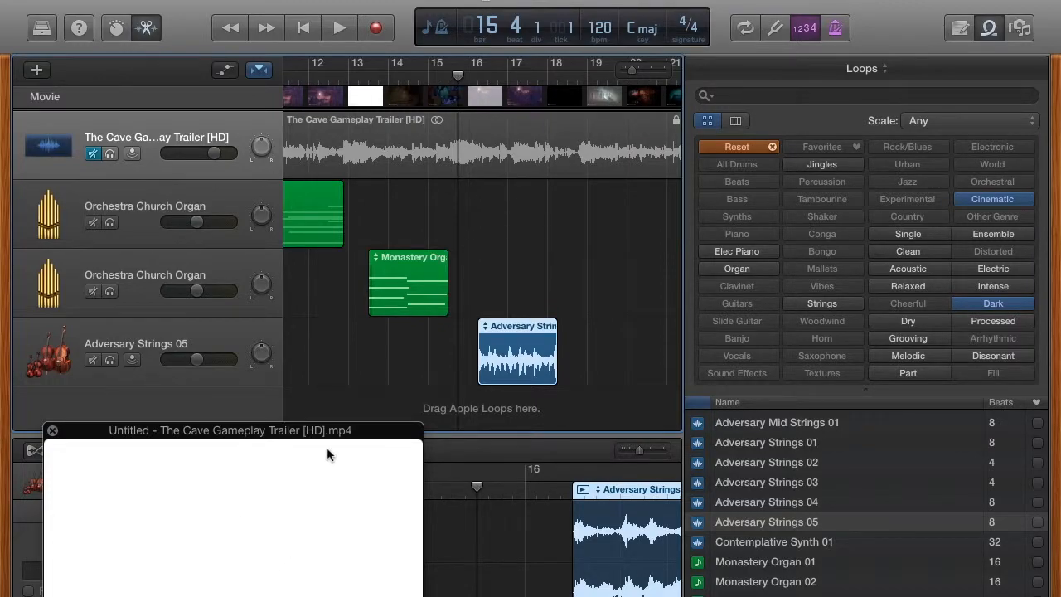
Play the movie from bar 15 beat 4 and trim the end of the Adversary Strings 05 region to bar 17 beat 2
{"action": "key", "text": "space"}
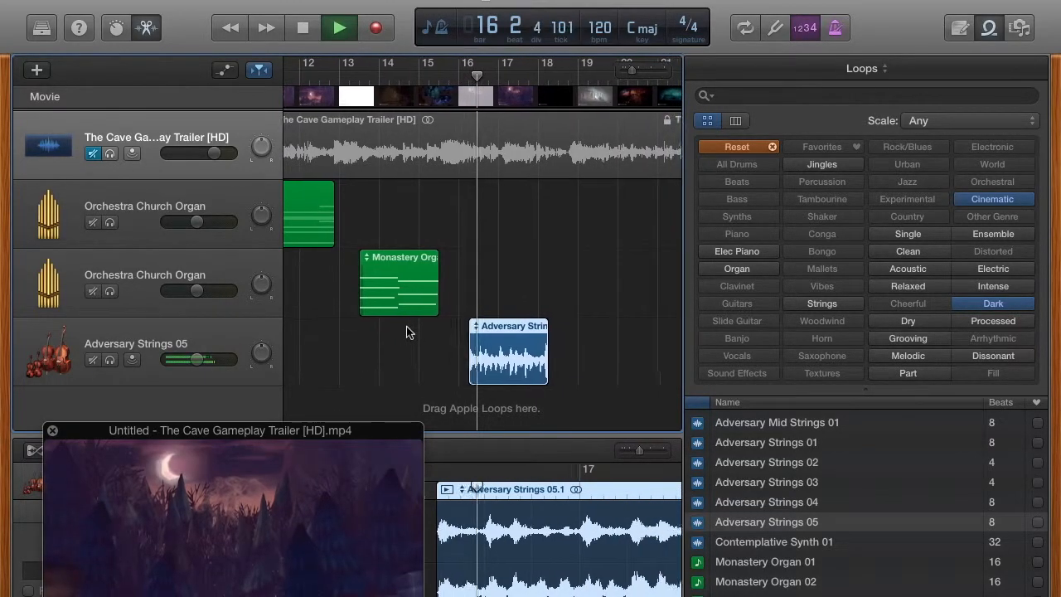
{"action": "key", "text": "space"}
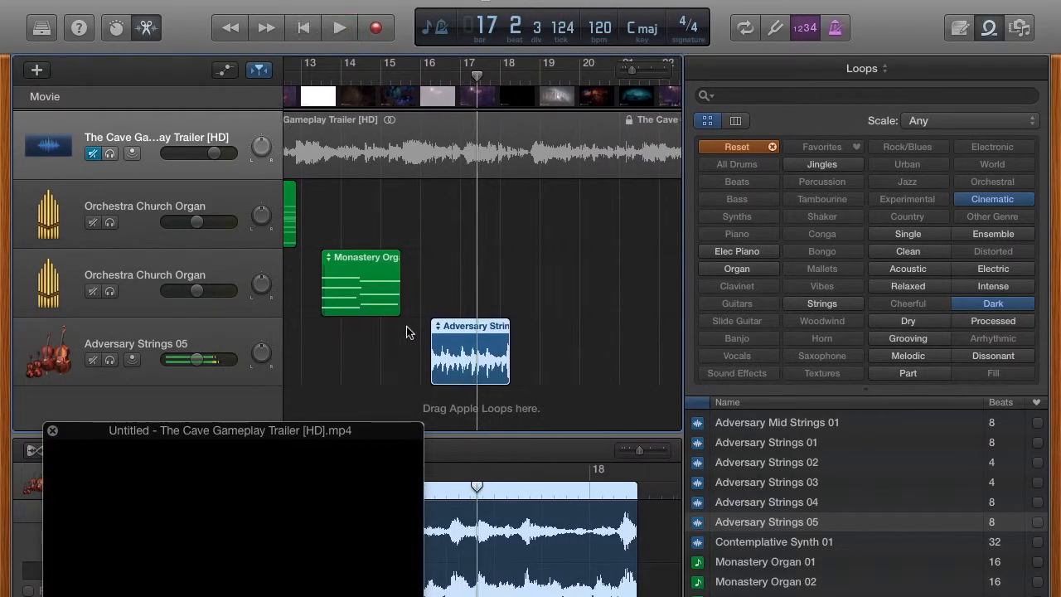
{"action": "left_click_drag", "start_coordinate": [477, 75], "coordinate": [468, 80]}
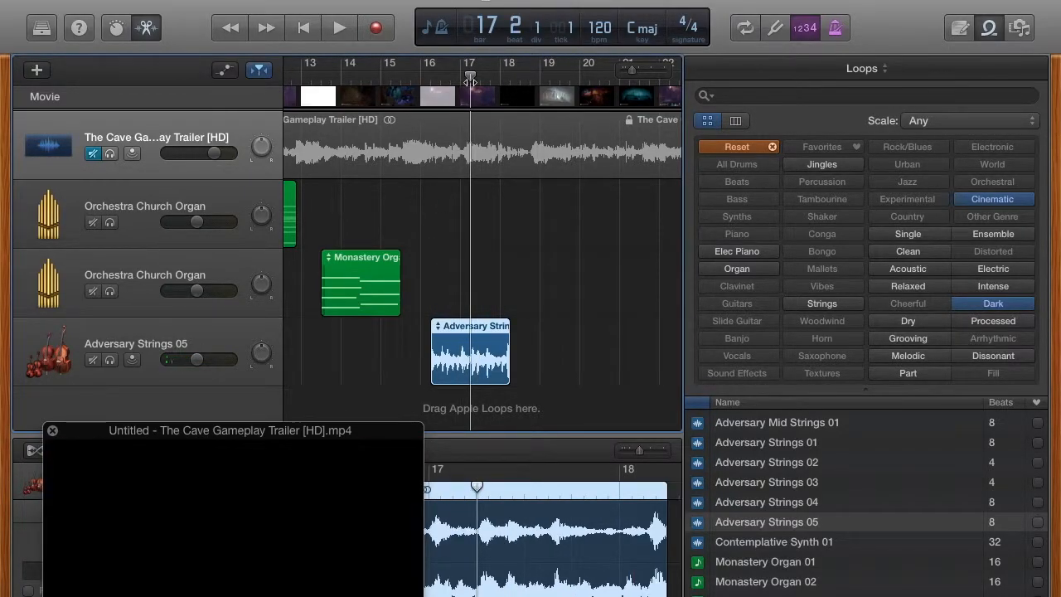
{"action": "left_click_drag", "start_coordinate": [510, 357], "coordinate": [473, 363]}
Play the trimmed strings with the movie up to bar 19 beat 2 and move the movie window higher so its whole picture shows
{"action": "left_click_drag", "start_coordinate": [406, 83], "coordinate": [393, 85]}
{"action": "key", "text": "space"}
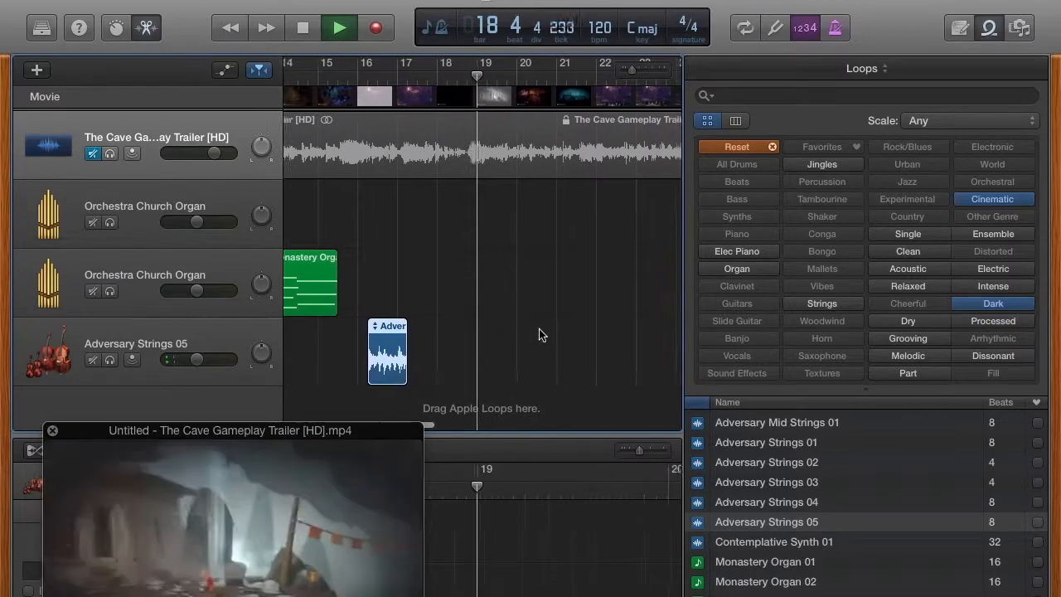
{"action": "key", "text": "space"}
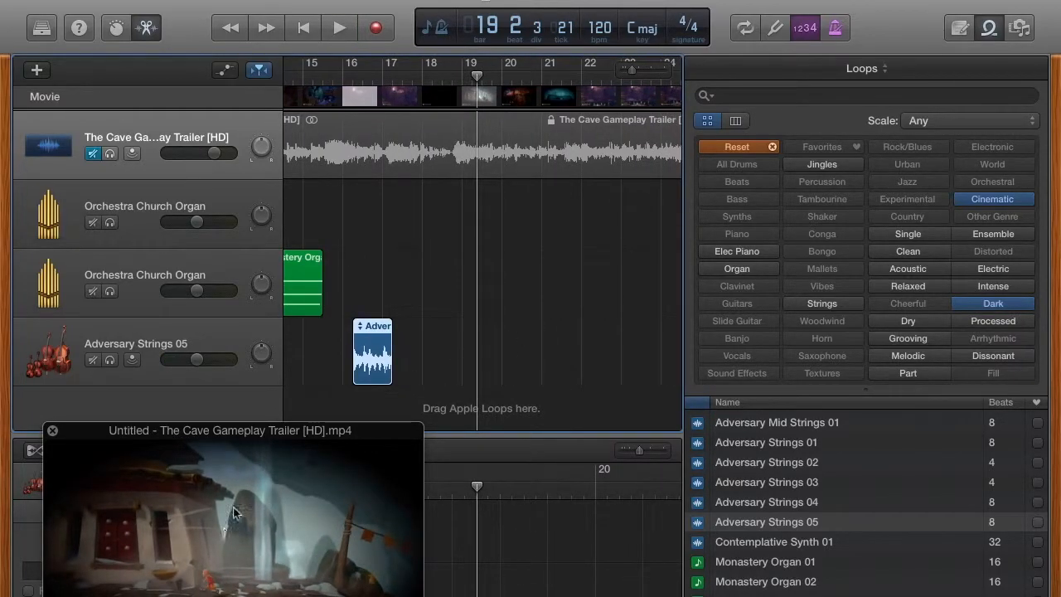
{"action": "left_click_drag", "start_coordinate": [262, 441], "coordinate": [262, 334]}
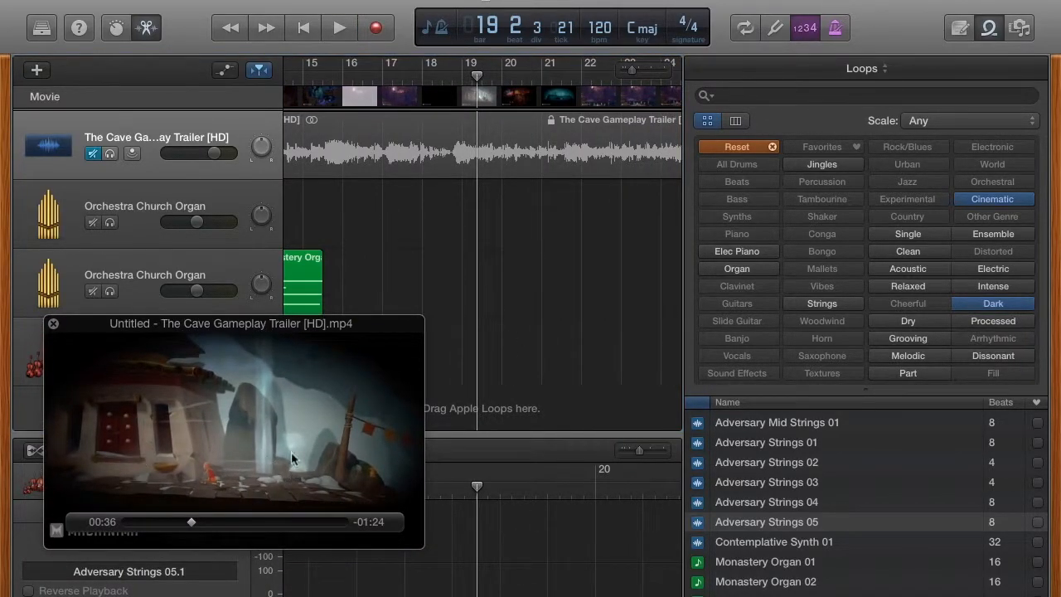
Clear the Cinematic filter and filter the Apple Loops by Beats, Dark and Intense
{"action": "left_click", "coordinate": [975, 201]}
{"action": "left_click", "coordinate": [991, 304]}
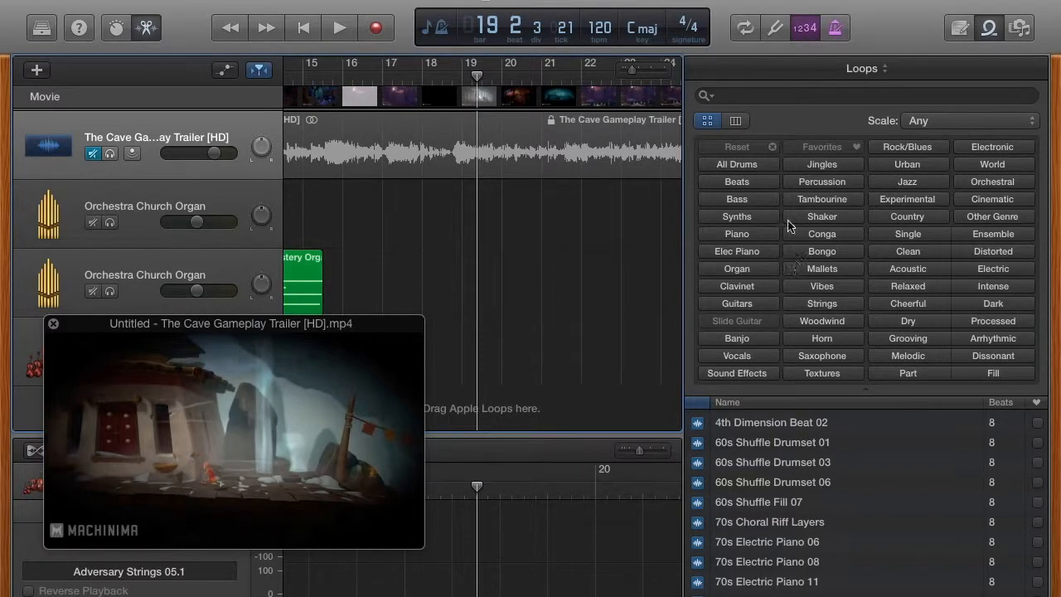
{"action": "left_click", "coordinate": [759, 186]}
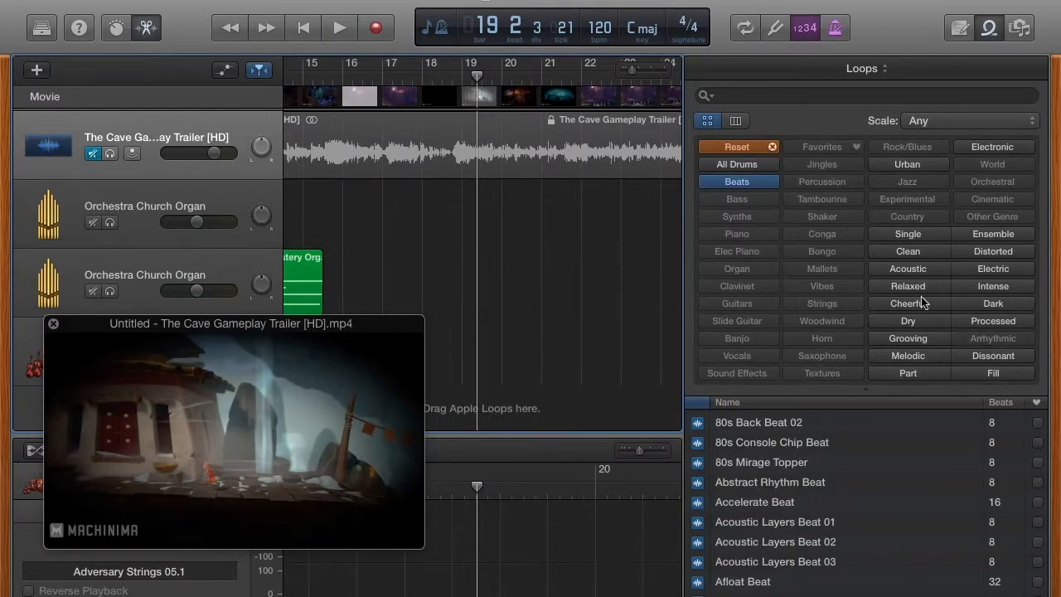
{"action": "left_click", "coordinate": [990, 305]}
{"action": "left_click", "coordinate": [1003, 290]}
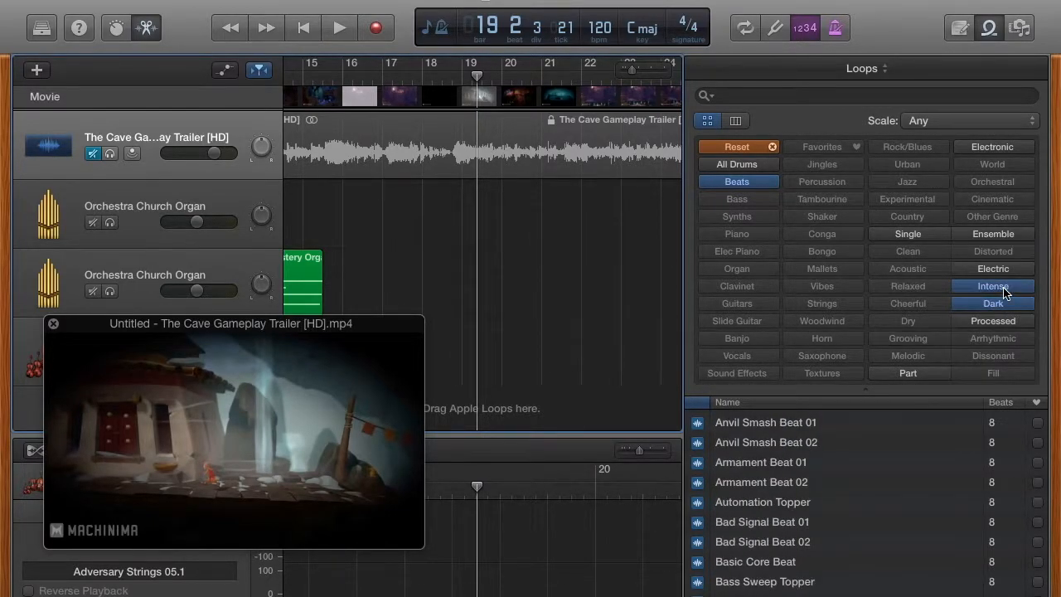
Audition a couple of the dark, intense beat loops and add the Electronic filter to narrow the list
{"action": "scroll", "coordinate": [794, 507], "scroll_direction": "down", "scroll_amount": 5}
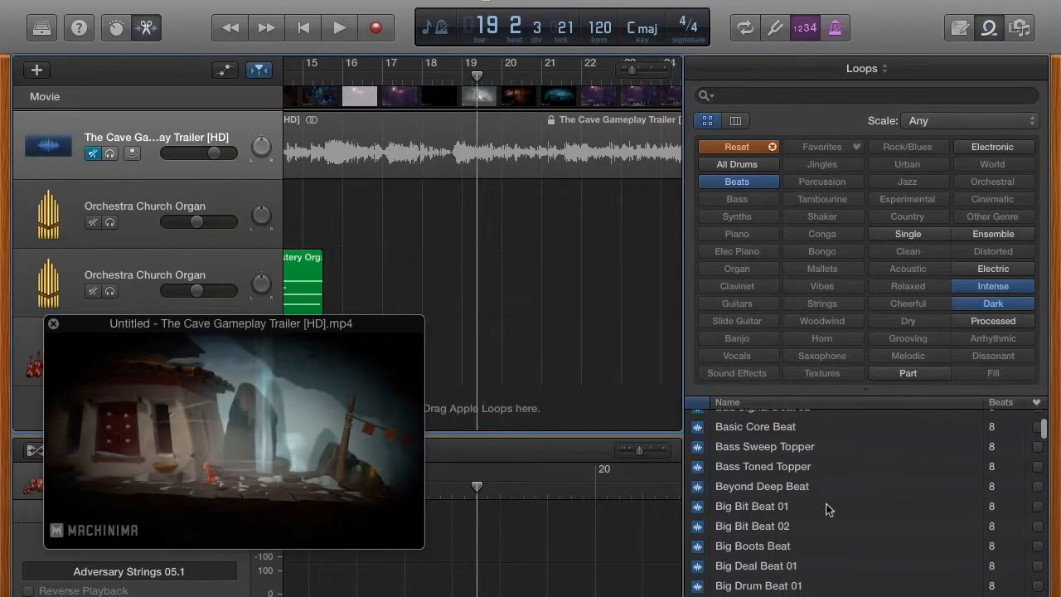
{"action": "left_click", "coordinate": [806, 491]}
{"action": "scroll", "coordinate": [796, 505], "scroll_direction": "down", "scroll_amount": 5}
{"action": "left_click", "coordinate": [773, 524]}
{"action": "scroll", "coordinate": [773, 528], "scroll_direction": "down", "scroll_amount": 4}
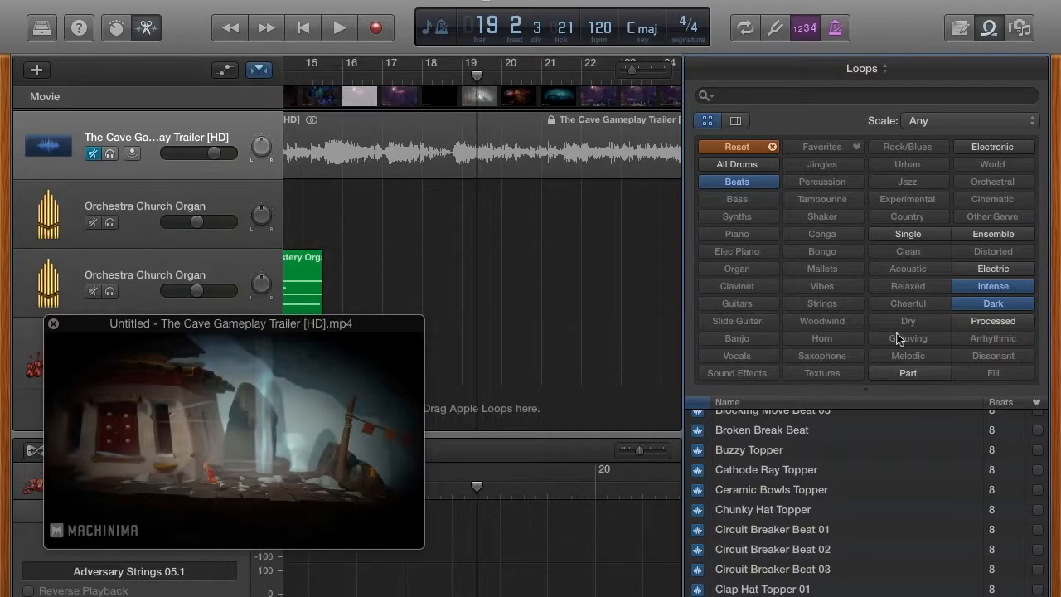
{"action": "left_click", "coordinate": [998, 148]}
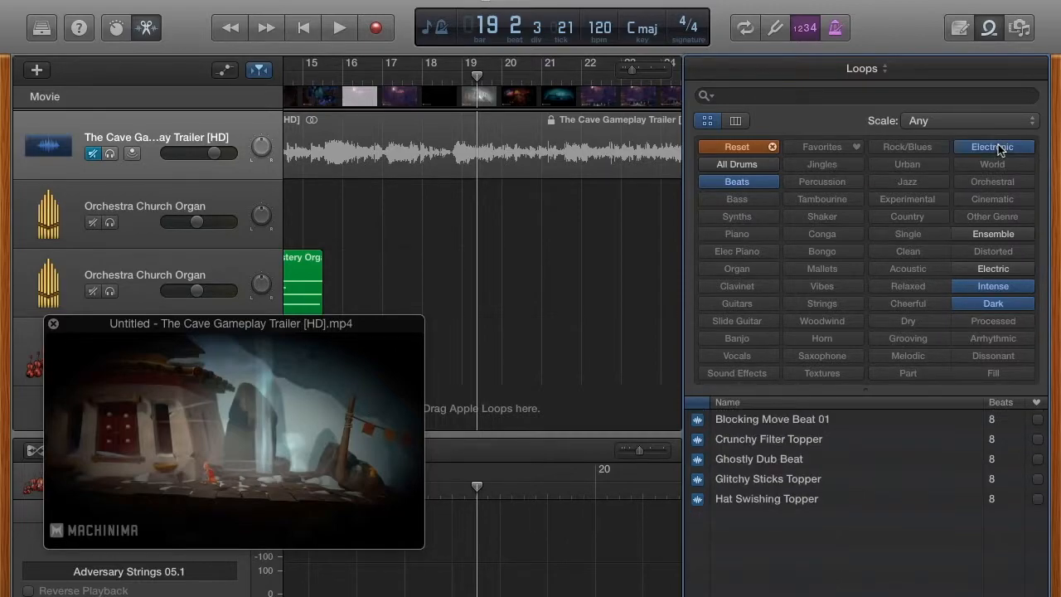
Audition Crunchy Filter Topper, Ghostly Dub Beat, Glitchy Sticks Topper, Hat Swishing Topper and Blocking Move Beat 01
{"action": "left_click", "coordinate": [775, 439]}
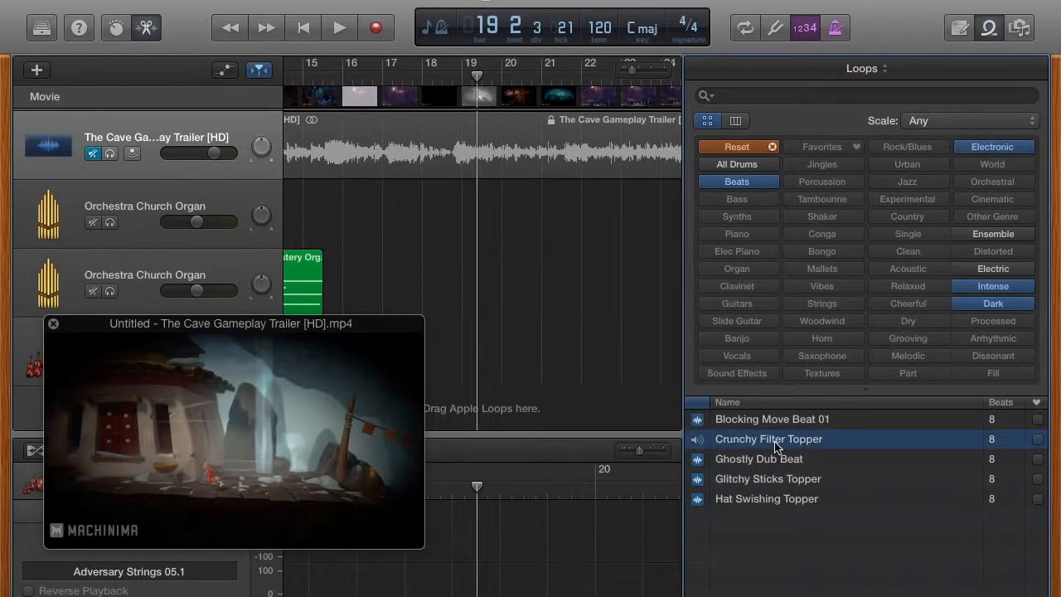
{"action": "left_click", "coordinate": [760, 461]}
{"action": "scroll", "coordinate": [623, 400], "scroll_direction": "left", "scroll_amount": 3}
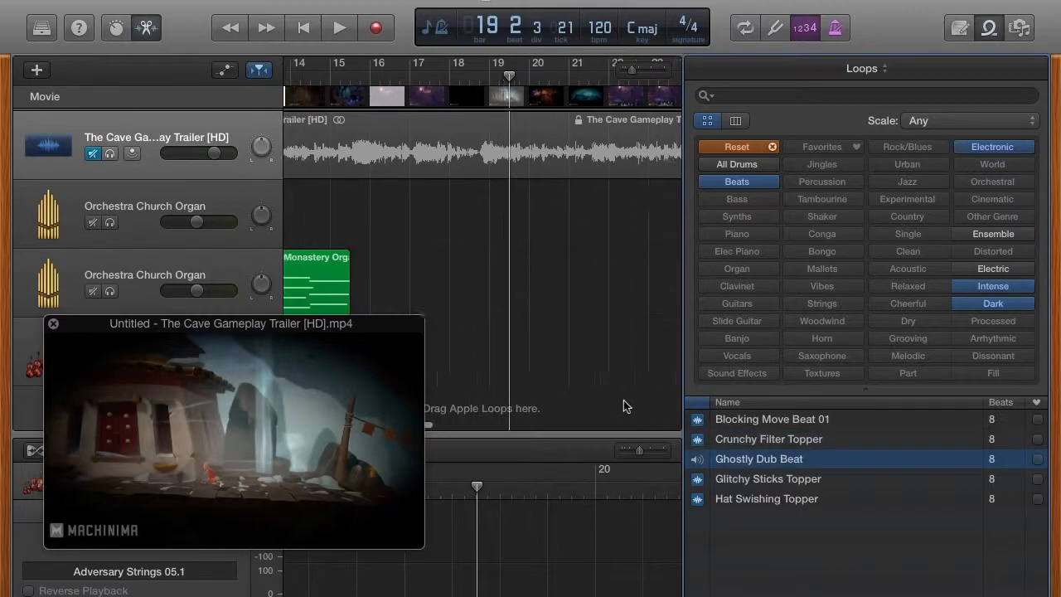
{"action": "left_click", "coordinate": [738, 478]}
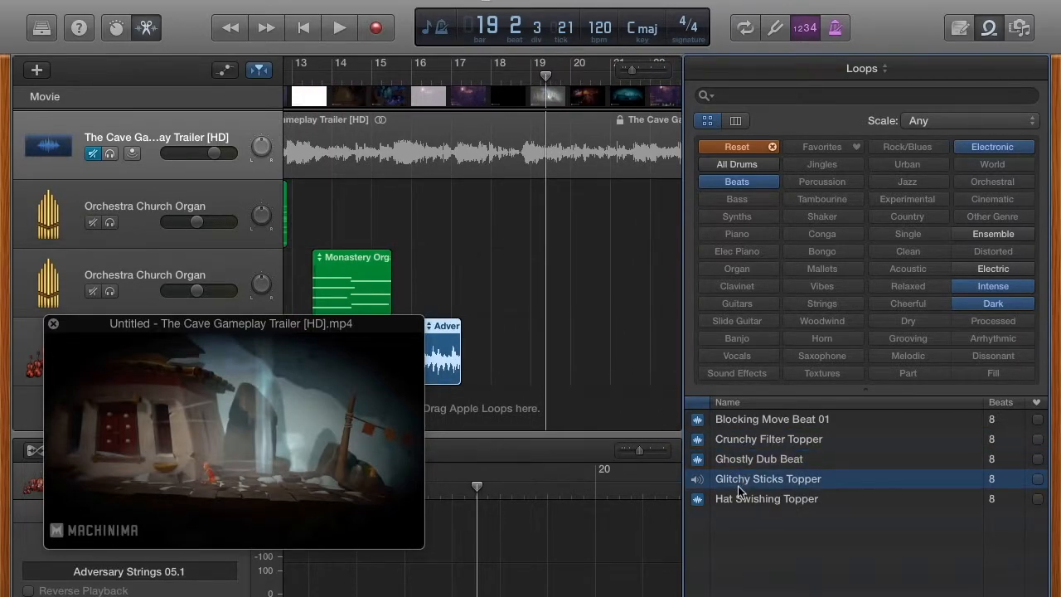
{"action": "left_click", "coordinate": [740, 498]}
{"action": "left_click", "coordinate": [766, 421]}
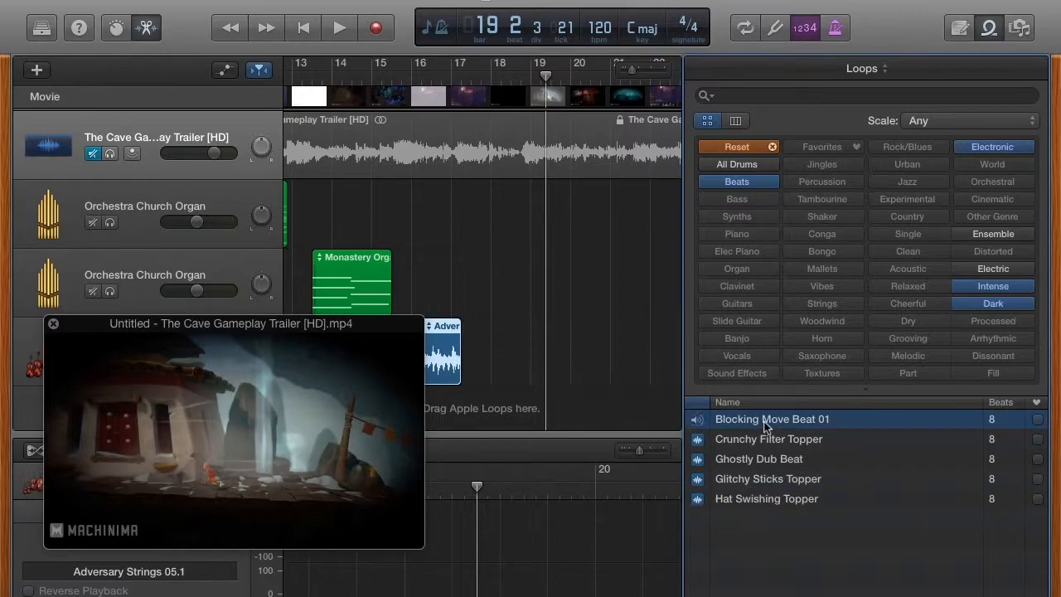
Add Blocking Move Beat 01 on a new track at bar 19 and play it with the movie from bar 18
{"action": "left_click_drag", "start_coordinate": [760, 423], "coordinate": [539, 410]}
{"action": "mouse_move", "coordinate": [554, 348]}
{"action": "left_mouse_down"}
{"action": "mouse_move", "coordinate": [574, 348]}
{"action": "mouse_move", "coordinate": [551, 348]}
{"action": "left_mouse_up"}
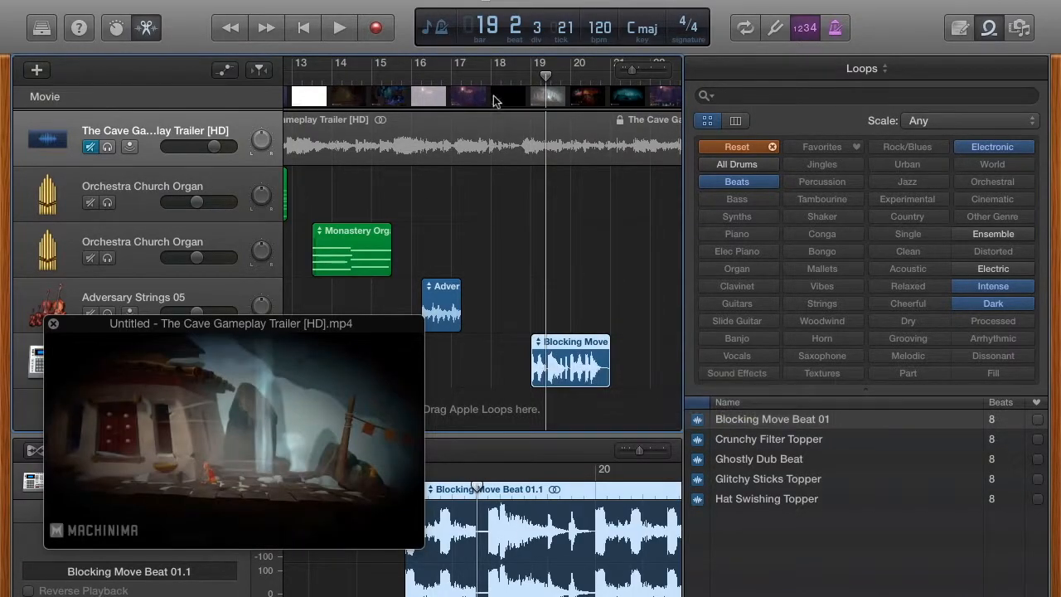
{"action": "left_click", "coordinate": [492, 74]}
{"action": "key", "text": "space"}
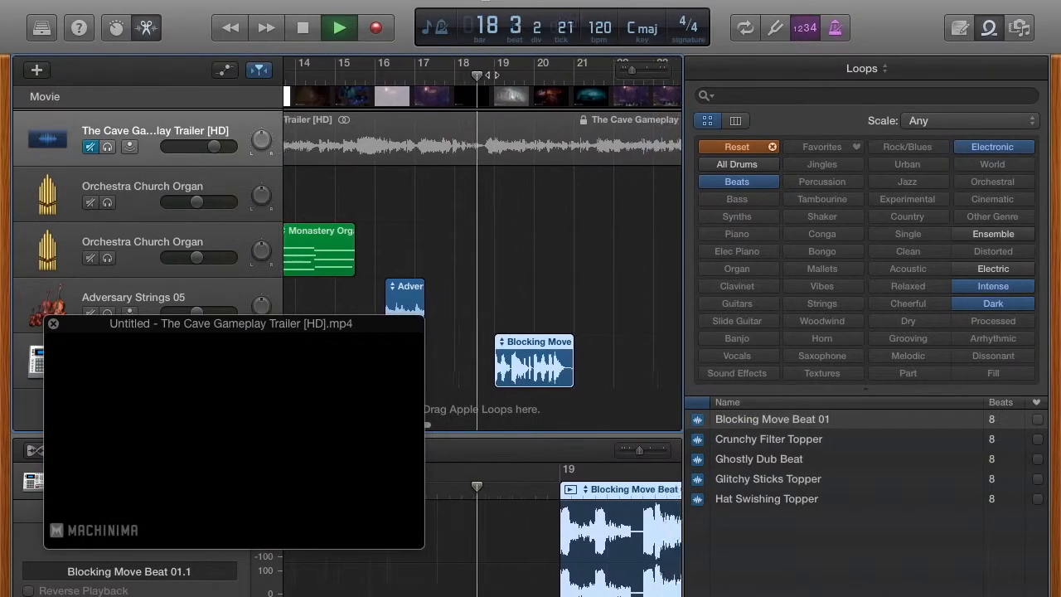
{"action": "key", "text": "space"}
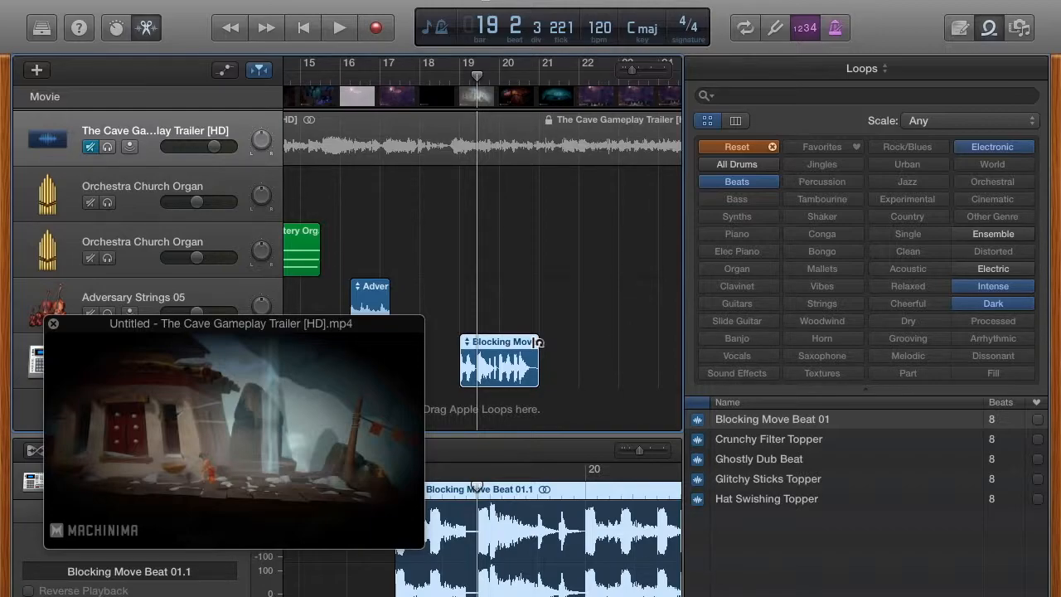
Repeat the Blocking Move Beat 01 loop up to bar 23 and place the movie window over the lower track headers
{"action": "left_click_drag", "start_coordinate": [538, 341], "coordinate": [593, 362]}
{"action": "left_click_drag", "start_coordinate": [612, 176], "coordinate": [757, 174]}
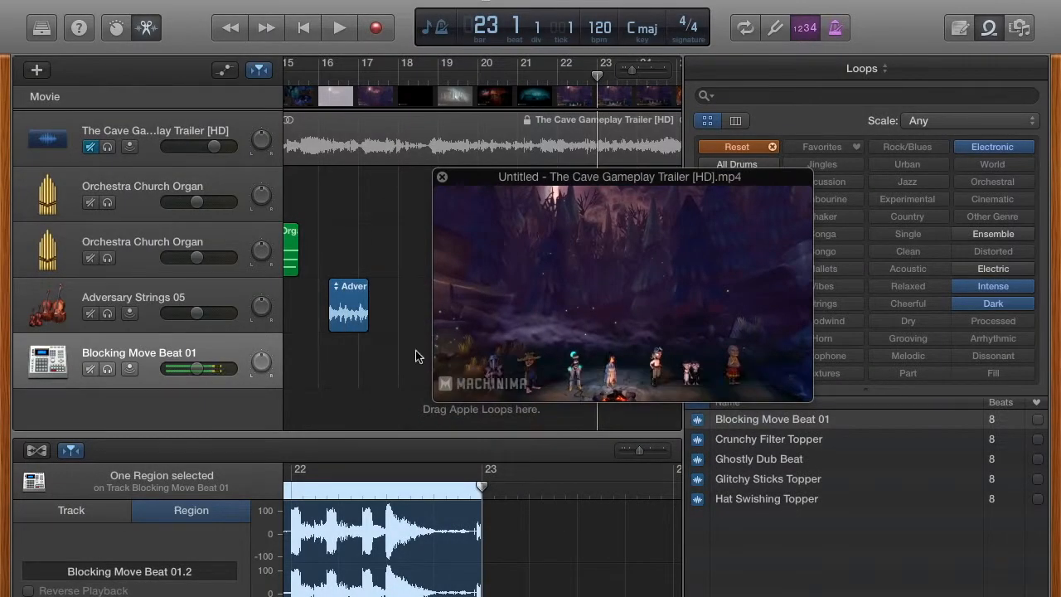
{"action": "scroll", "coordinate": [390, 335], "scroll_direction": "left", "scroll_amount": 2}
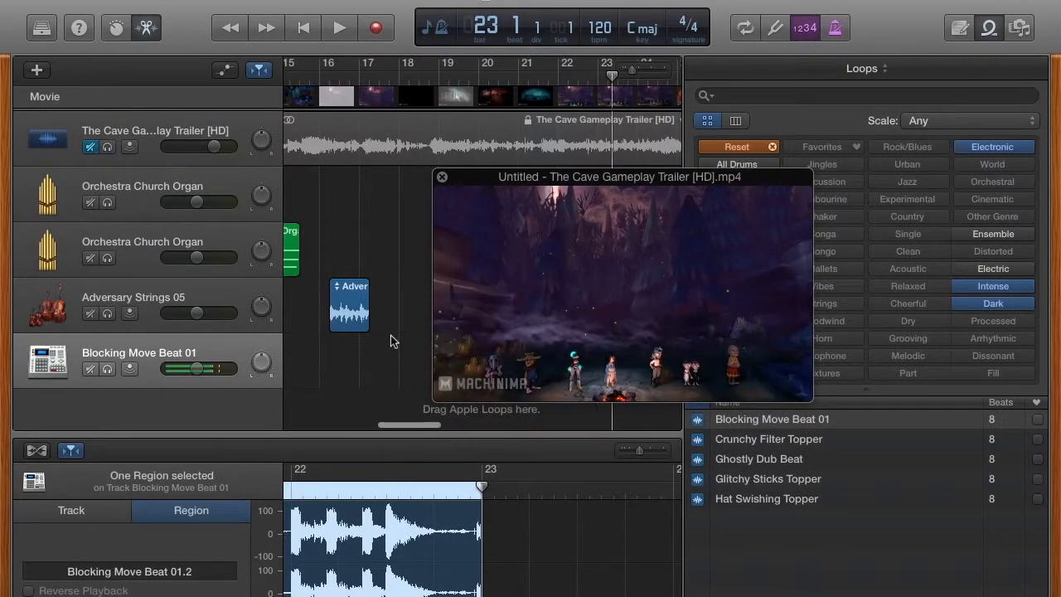
{"action": "scroll", "coordinate": [391, 334], "scroll_direction": "left", "scroll_amount": 5}
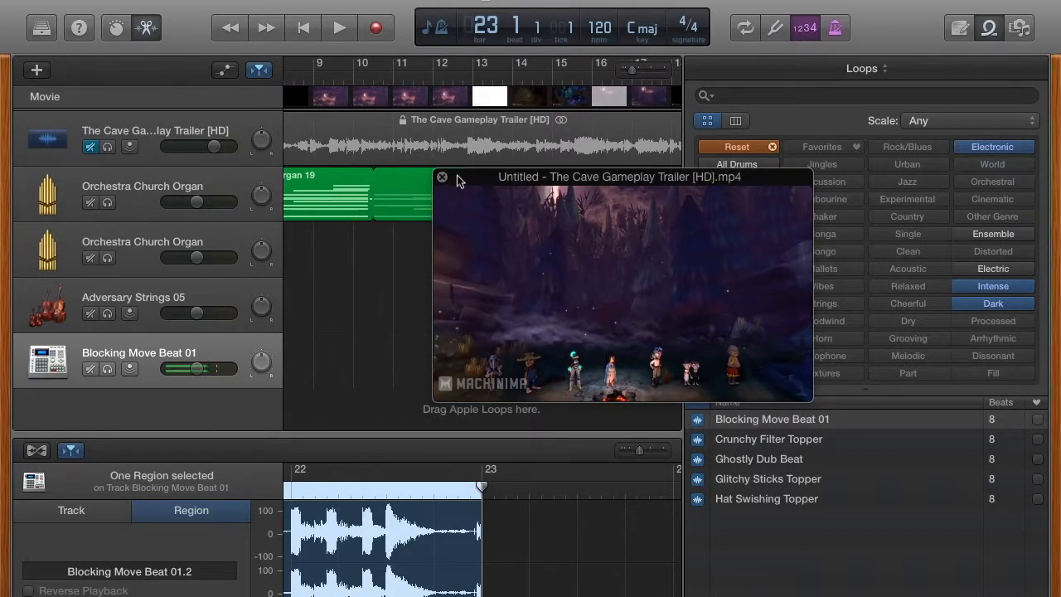
{"action": "left_click_drag", "start_coordinate": [460, 181], "coordinate": [65, 276]}
Play the movie from bar 12 beat 3 through the scene change at bar 13, stopping at bar 13 beat 2
{"action": "scroll", "coordinate": [361, 347], "scroll_direction": "left", "scroll_amount": 2}
{"action": "left_click", "coordinate": [504, 86]}
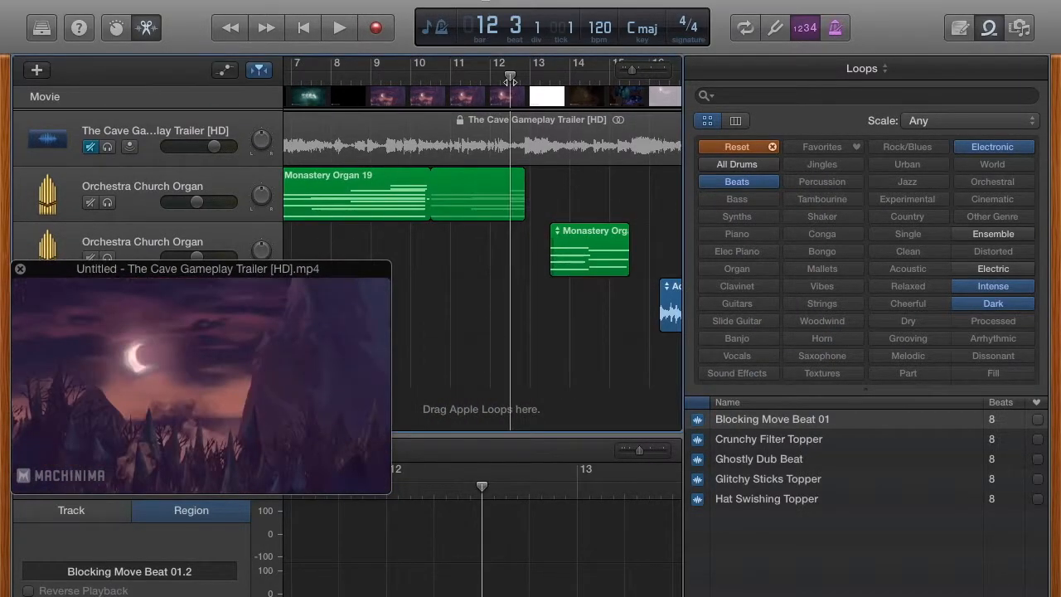
{"action": "key", "text": "space"}
{"action": "key", "text": "space"}
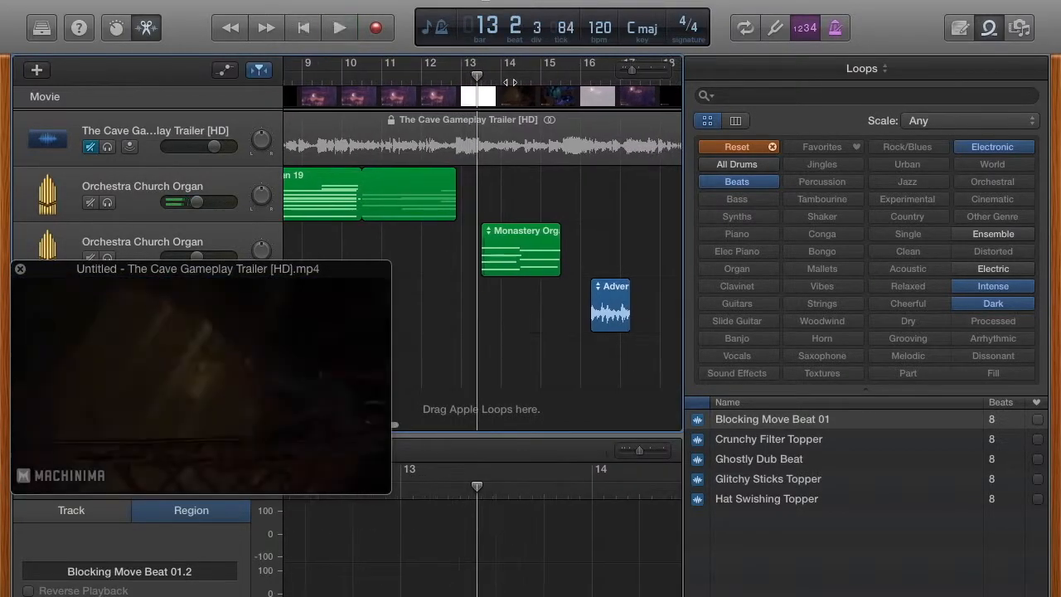
Clear the Intense, Dark, Electronic and Beats filters and filter the Apple Loops by Sound Effects
{"action": "left_click", "coordinate": [989, 290]}
{"action": "left_click", "coordinate": [987, 305]}
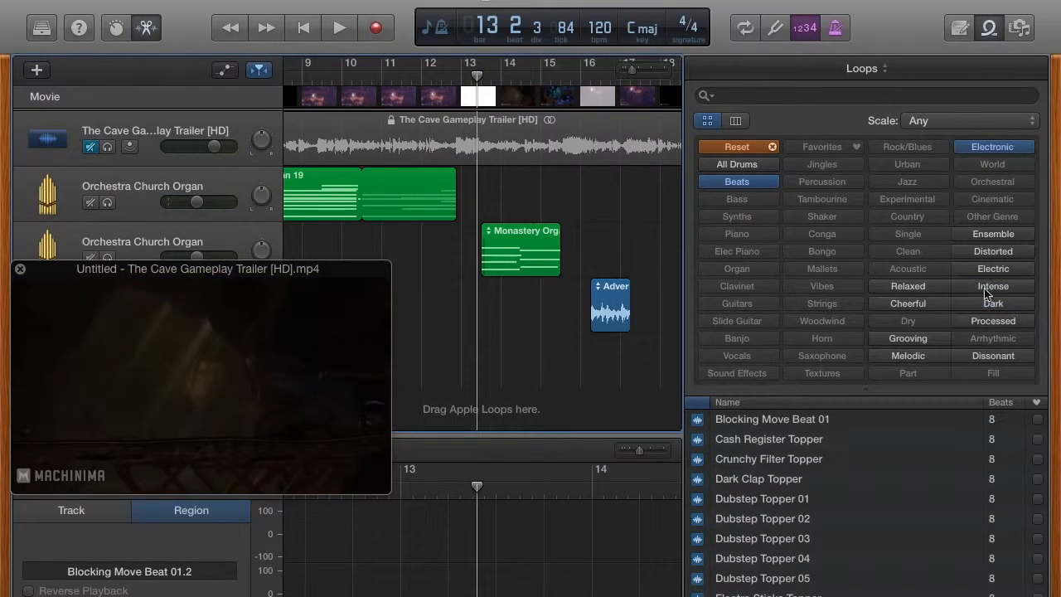
{"action": "left_click", "coordinate": [998, 148]}
{"action": "left_click", "coordinate": [756, 183]}
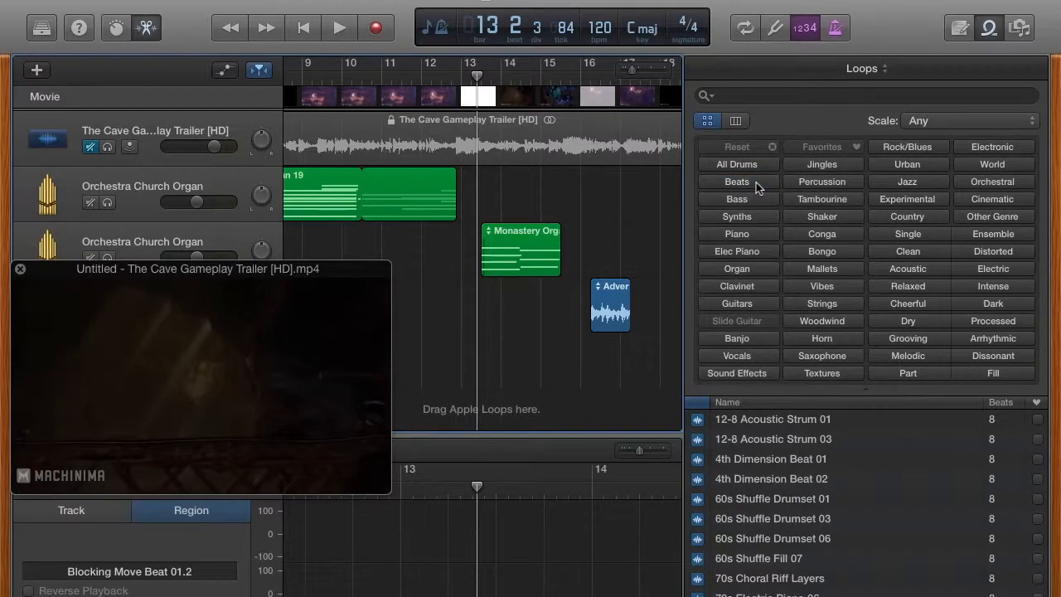
{"action": "left_click", "coordinate": [748, 372]}
Audition Boomer FX 01 and Boomer FX 02, and add Boomer FX 02 to the Blocking Move Beat 01 track at bar 13
{"action": "scroll", "coordinate": [828, 537], "scroll_direction": "down", "scroll_amount": 10}
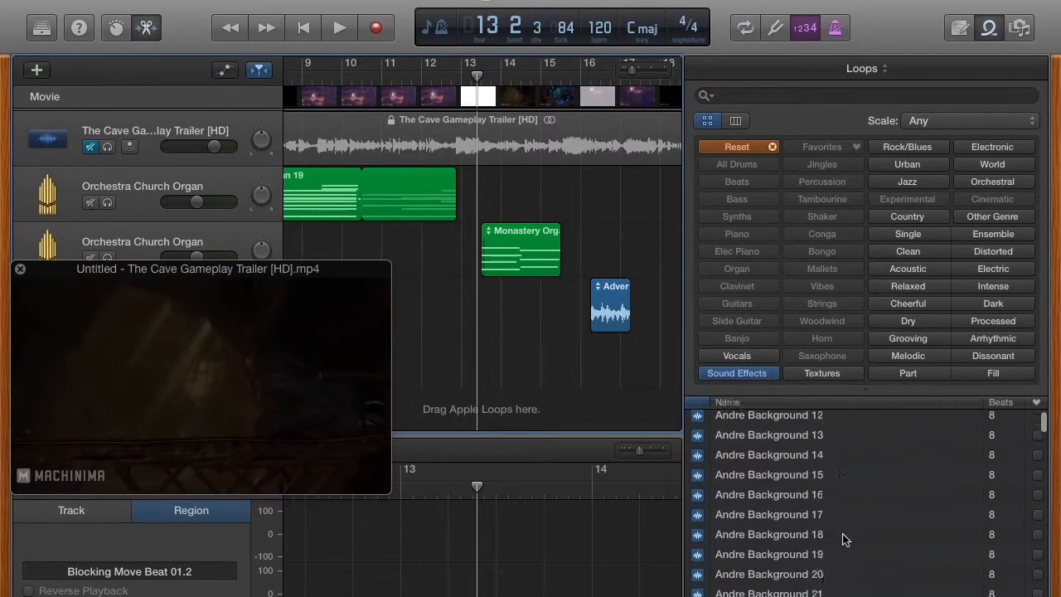
{"action": "scroll", "coordinate": [843, 539], "scroll_direction": "down", "scroll_amount": 15}
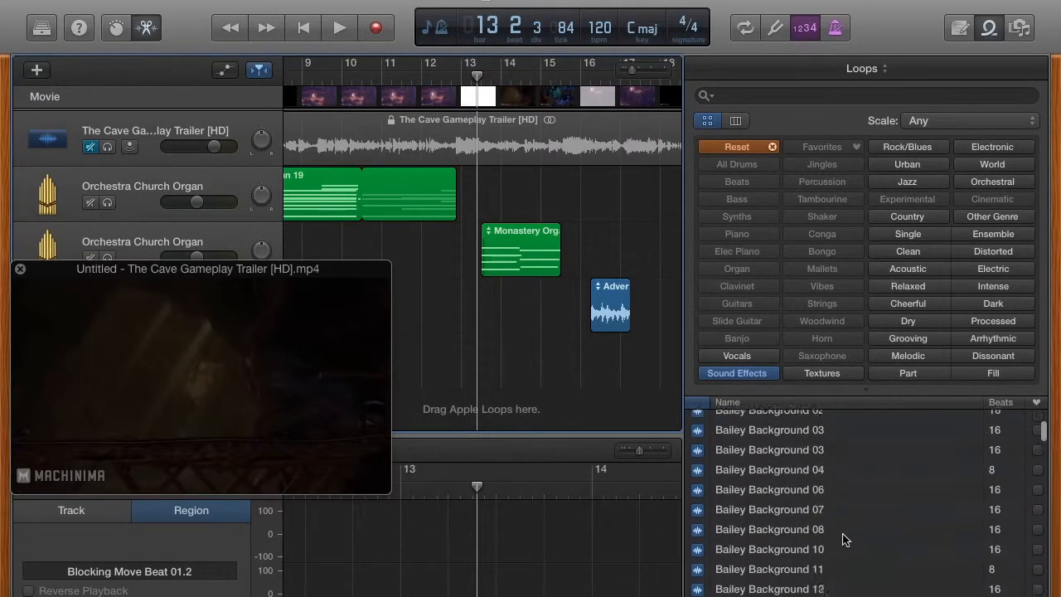
{"action": "scroll", "coordinate": [844, 539], "scroll_direction": "down", "scroll_amount": 15}
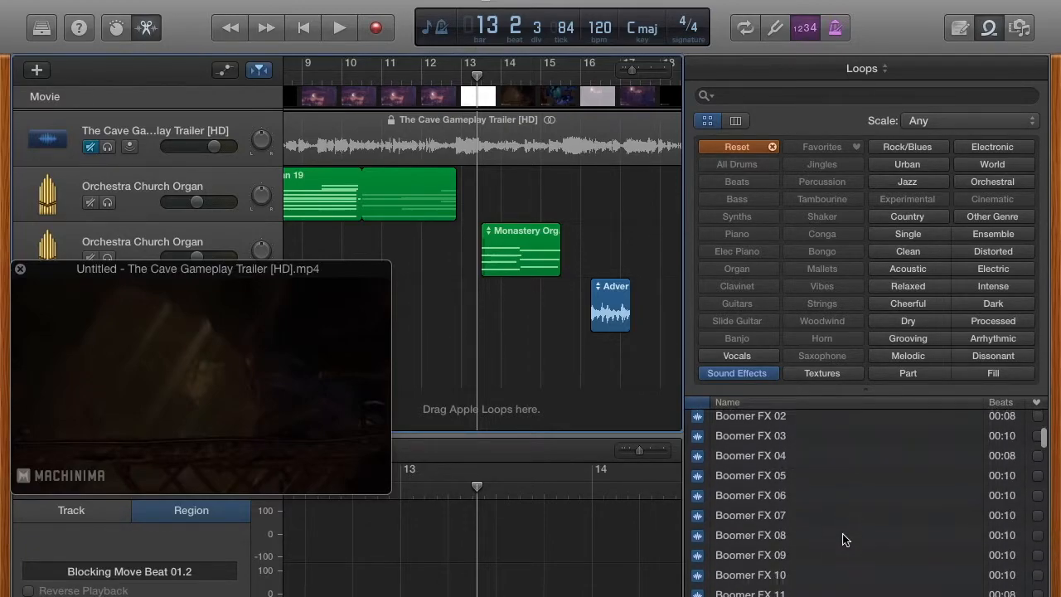
{"action": "scroll", "coordinate": [846, 540], "scroll_direction": "up", "scroll_amount": 2}
{"action": "left_click", "coordinate": [772, 432]}
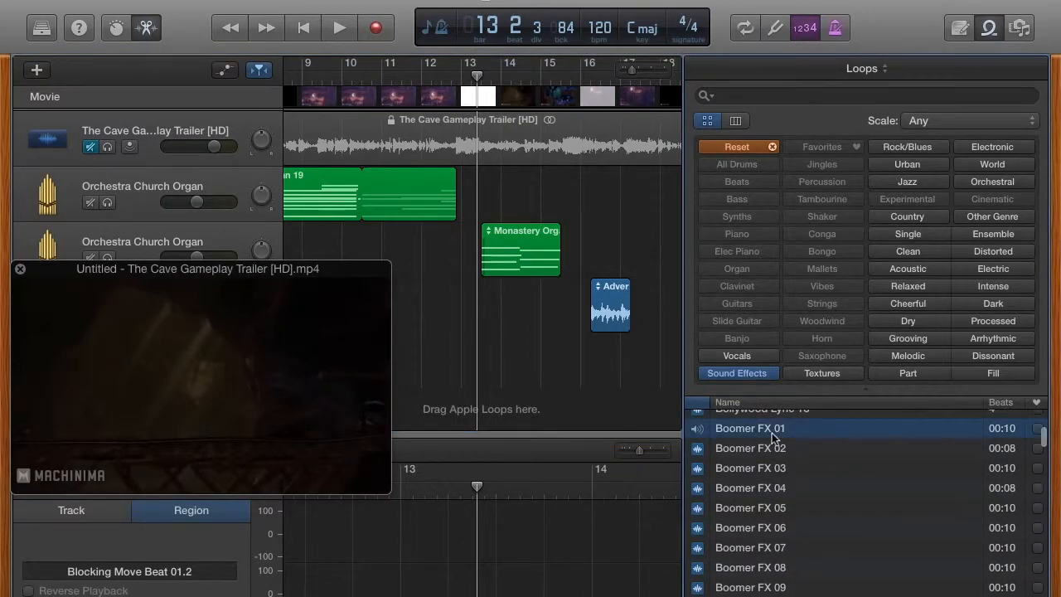
{"action": "left_click", "coordinate": [758, 449]}
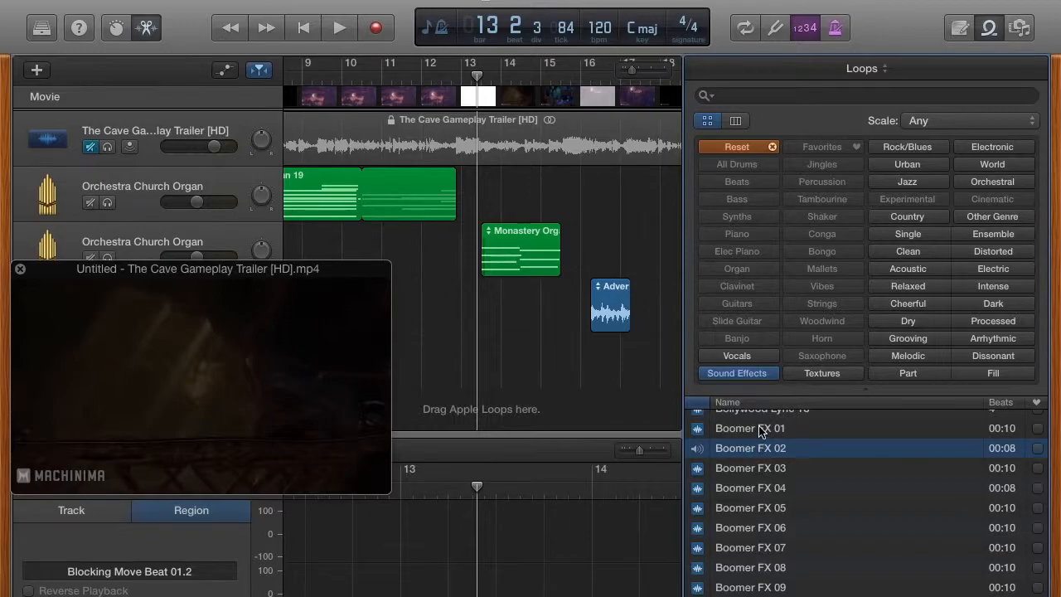
{"action": "left_click_drag", "start_coordinate": [731, 449], "coordinate": [462, 373]}
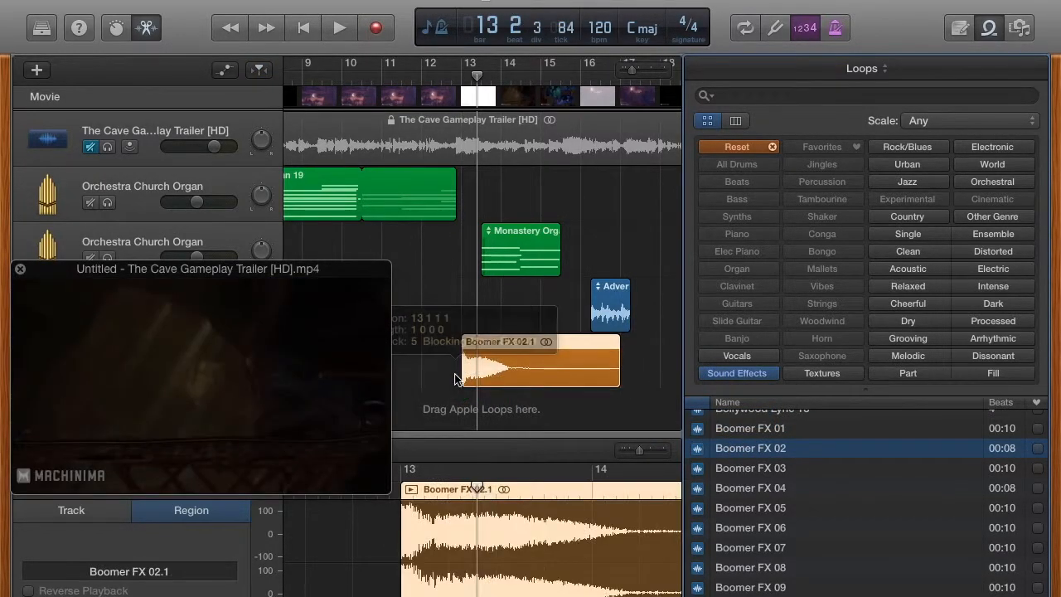
{"action": "left_click_drag", "start_coordinate": [495, 338], "coordinate": [492, 341]}
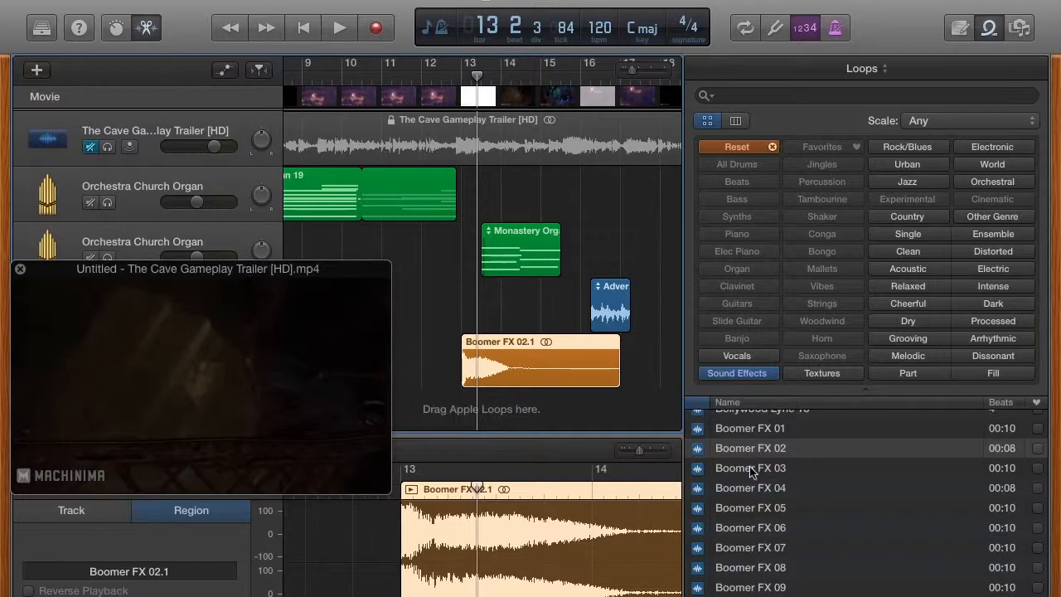
Audition Boomer FX 04 and Boomer FX 05, and add Boomer FX 05 on a new track at bar 15
{"action": "left_click", "coordinate": [751, 487]}
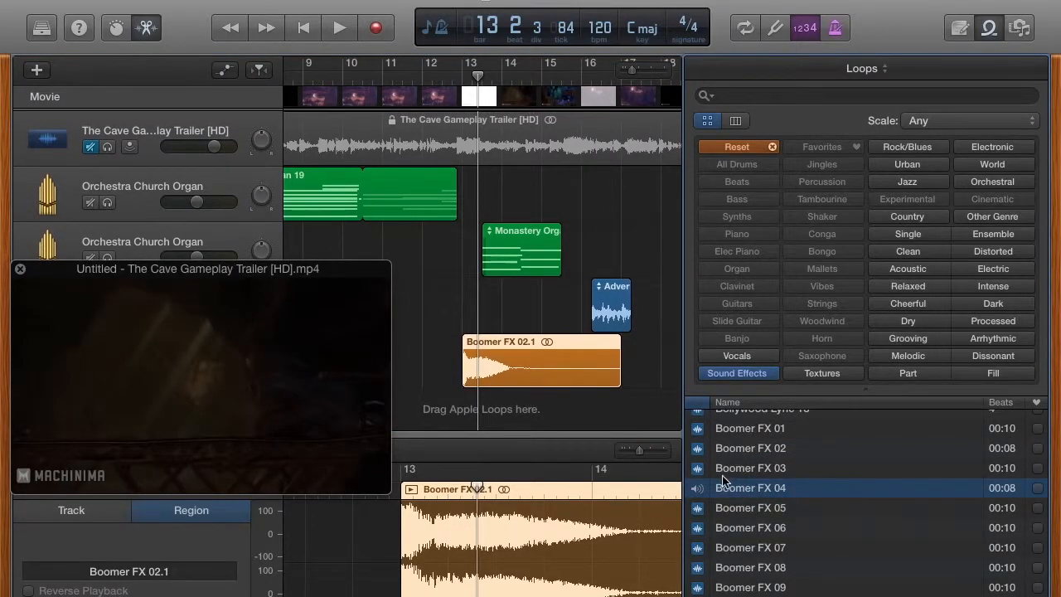
{"action": "left_click", "coordinate": [736, 503]}
{"action": "left_click_drag", "start_coordinate": [752, 505], "coordinate": [527, 421]}
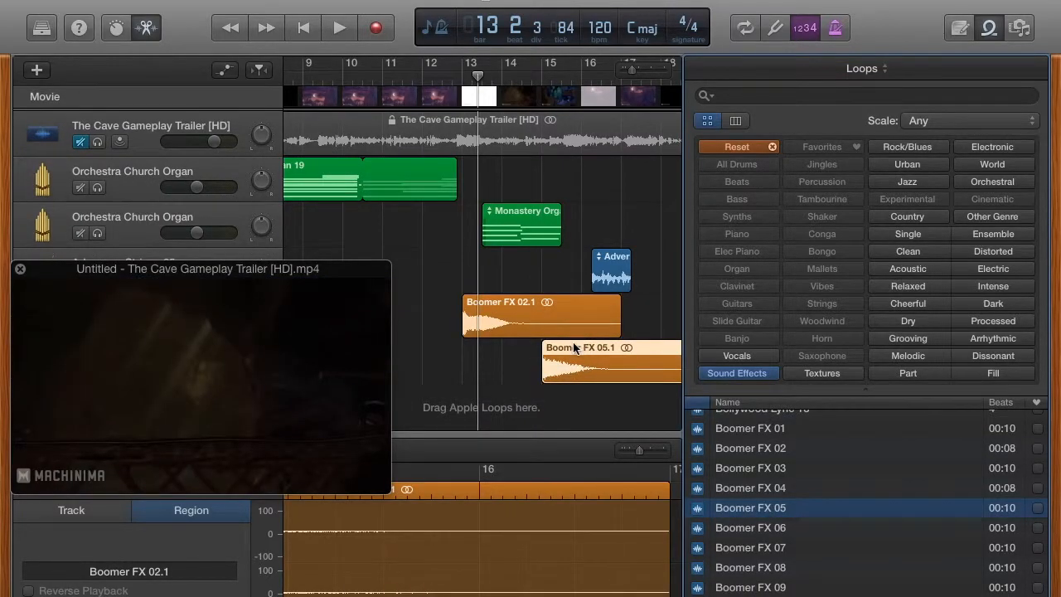
Move the Boomer FX 05 region to bar 15 beat 3 and play the movie from bar 11, stopping at bar 18
{"action": "left_click_drag", "start_coordinate": [563, 352], "coordinate": [584, 352]}
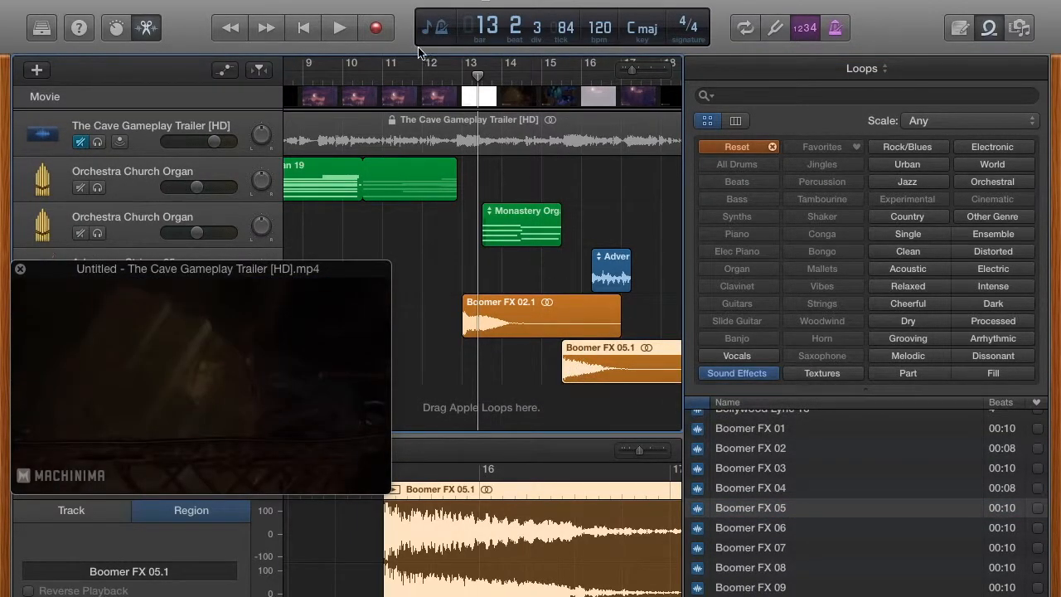
{"action": "left_click", "coordinate": [400, 75]}
{"action": "key", "text": "space"}
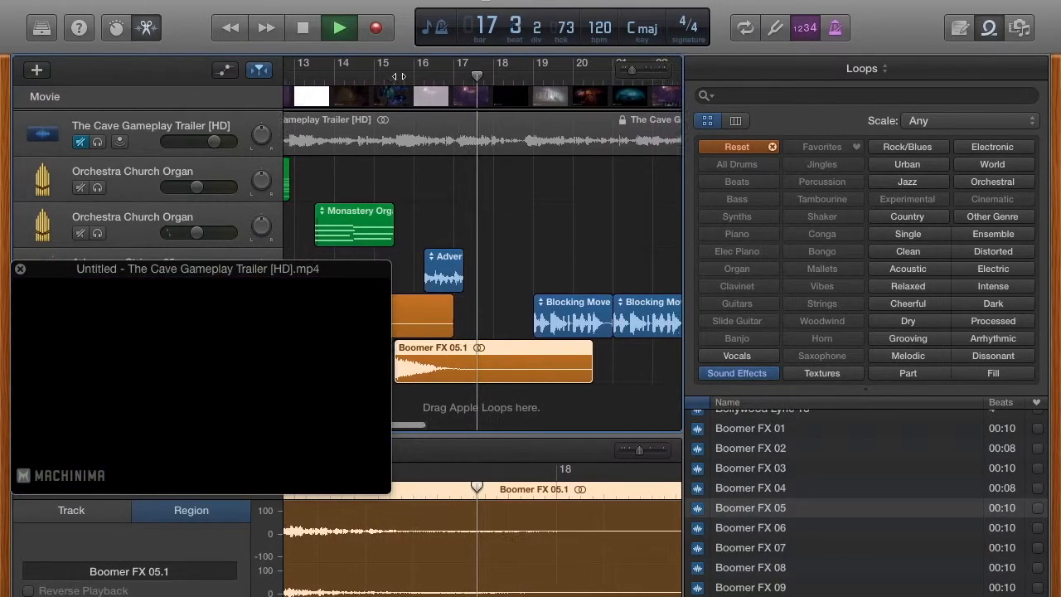
{"action": "key", "text": "space"}
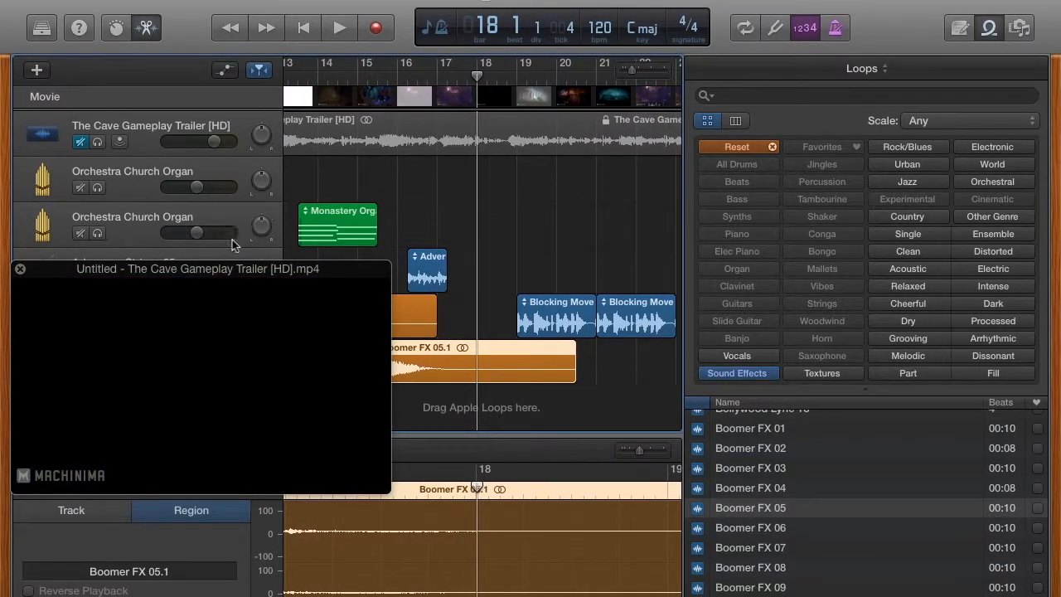
Move the movie preview window clear of the track list and open the save settings for exporting the audio to the movie
{"action": "left_click_drag", "start_coordinate": [205, 263], "coordinate": [335, 171]}
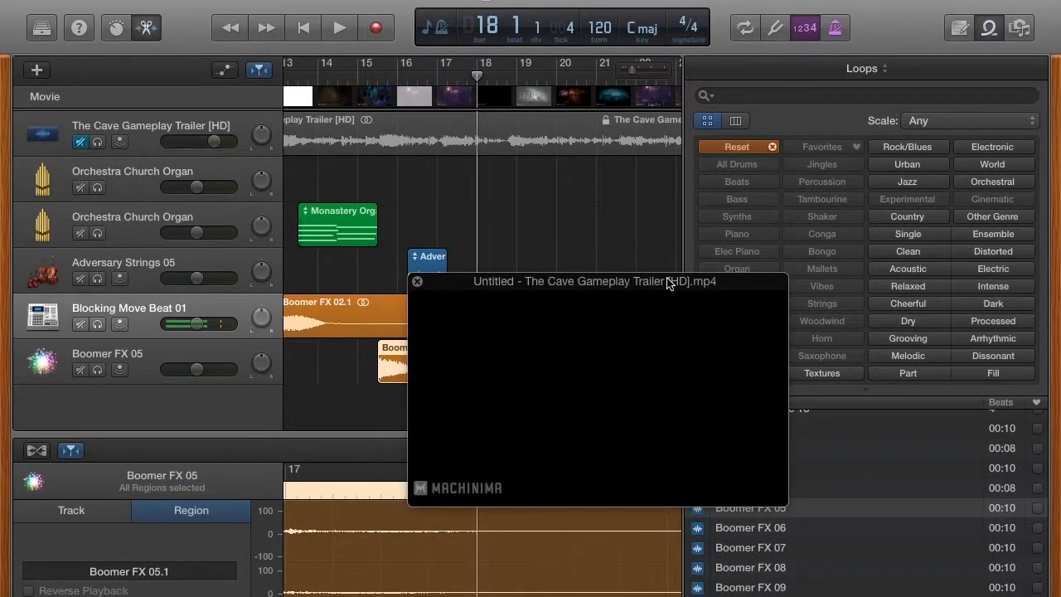
{"action": "left_click_drag", "start_coordinate": [667, 282], "coordinate": [779, 278]}
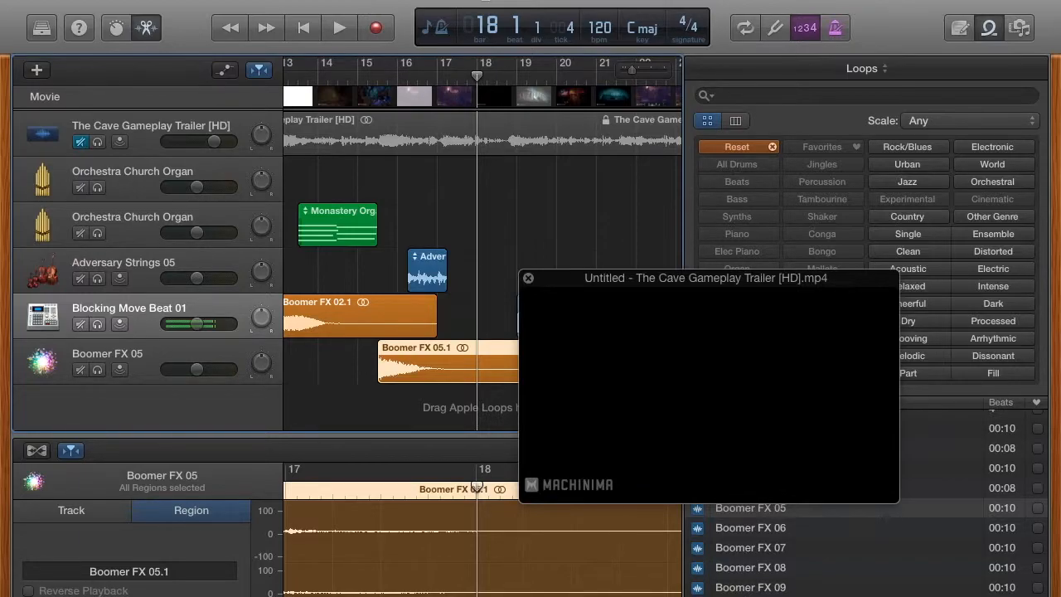
{"action": "left_click", "coordinate": [342, 0]}
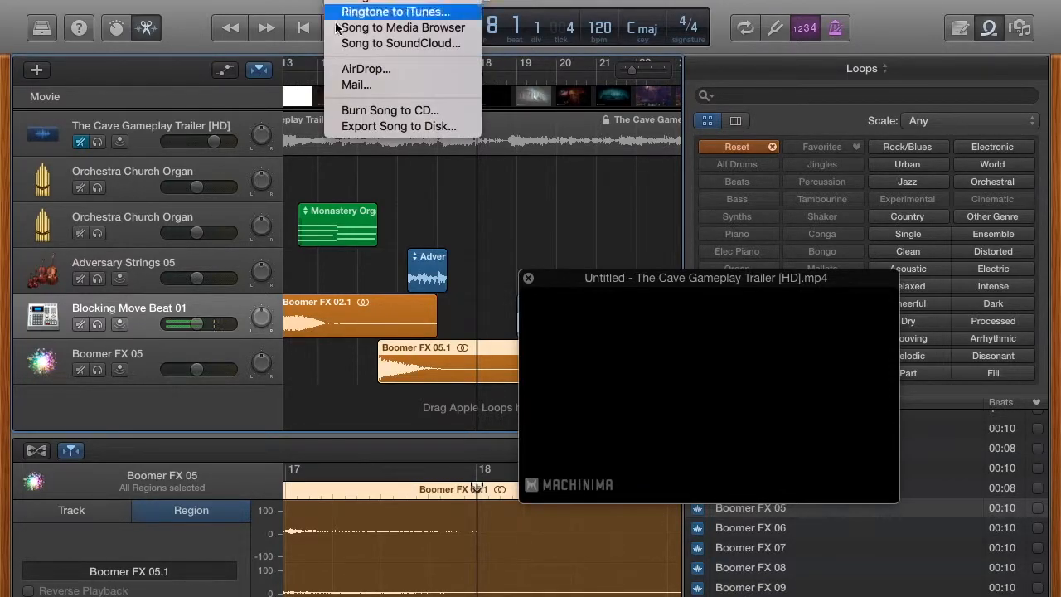
{"action": "left_click", "coordinate": [273, 6]}
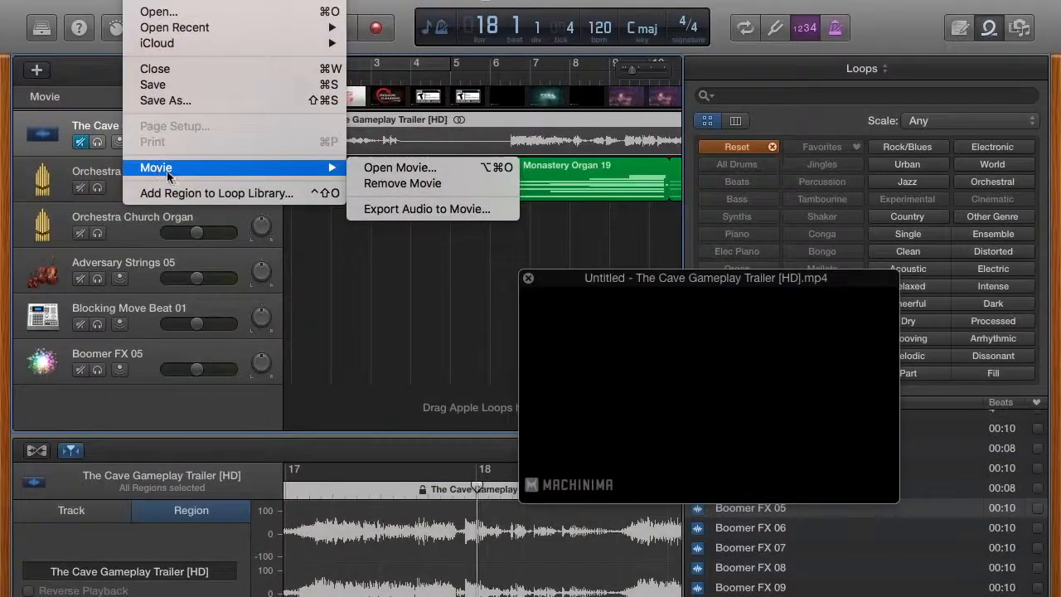
{"action": "mouse_move", "coordinate": [302, 172]}
{"action": "left_click", "coordinate": [388, 212]}
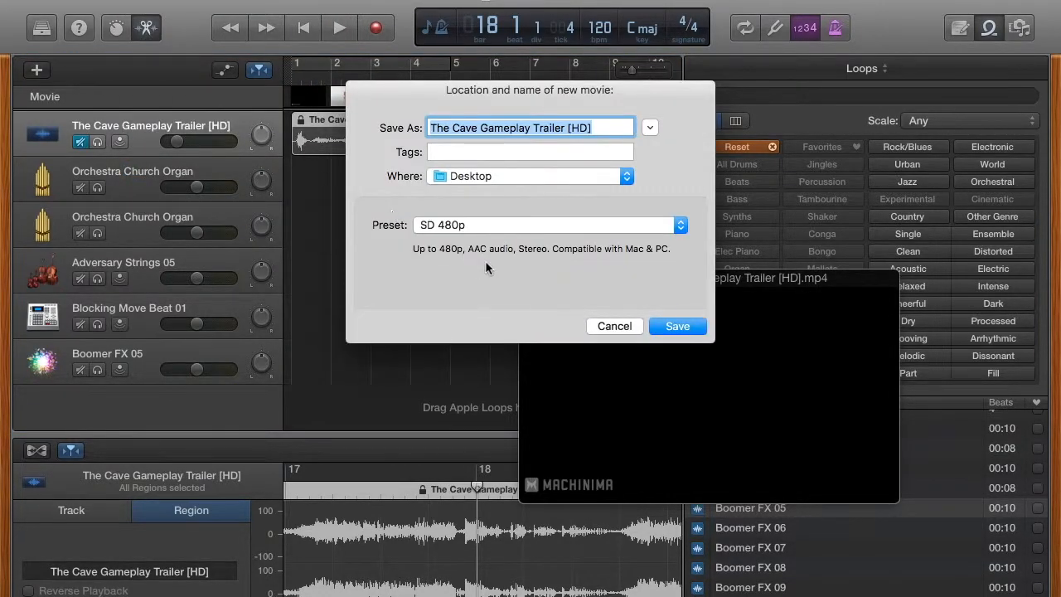